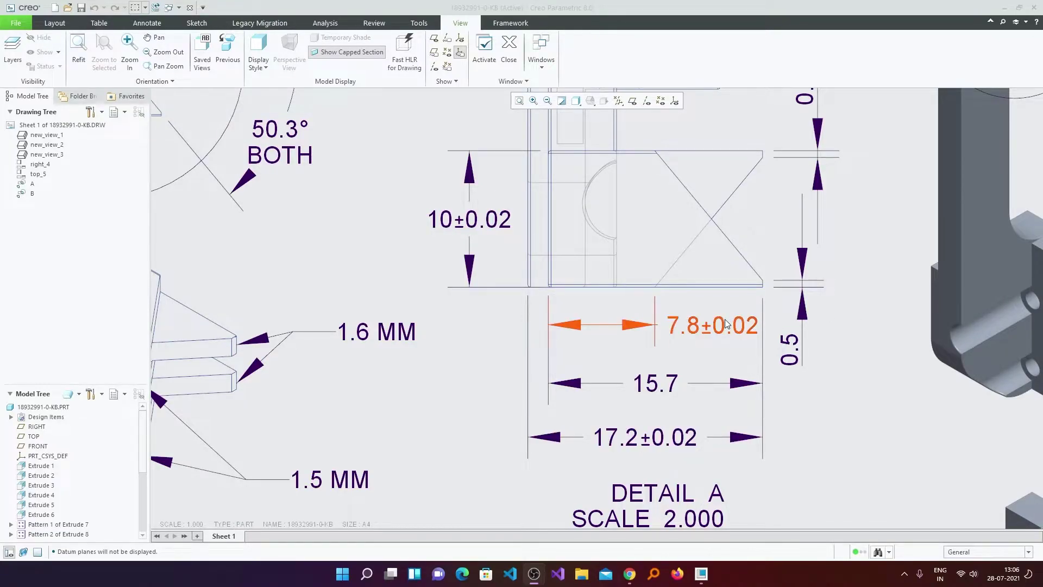
Zoom out over the 18932991-0-KB drawing to review its Detail A and Detail B views
left_click(851, 282)
scroll(852, 283, "up", 2)
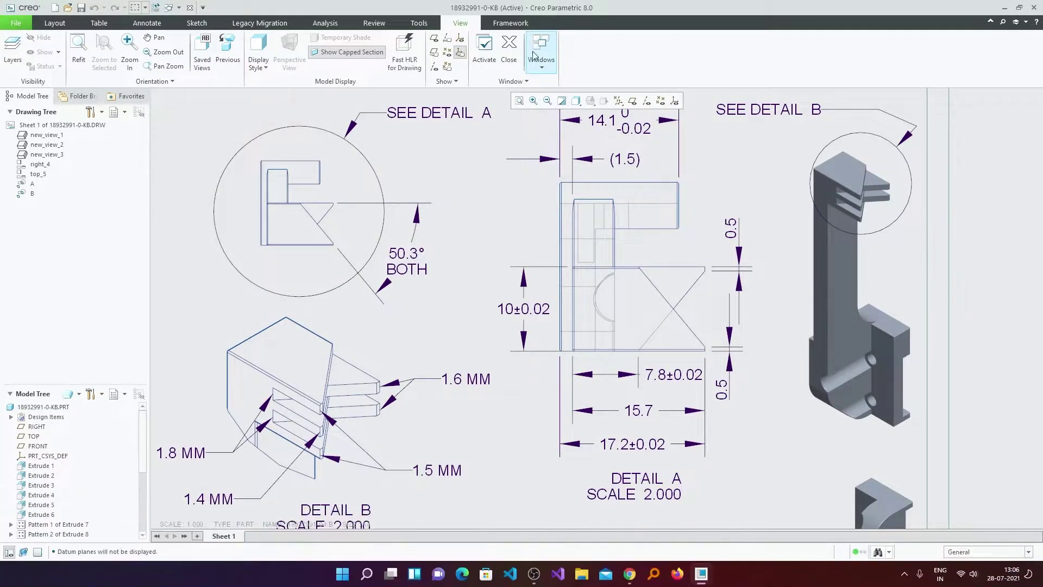
scroll(478, 176, "up", 1)
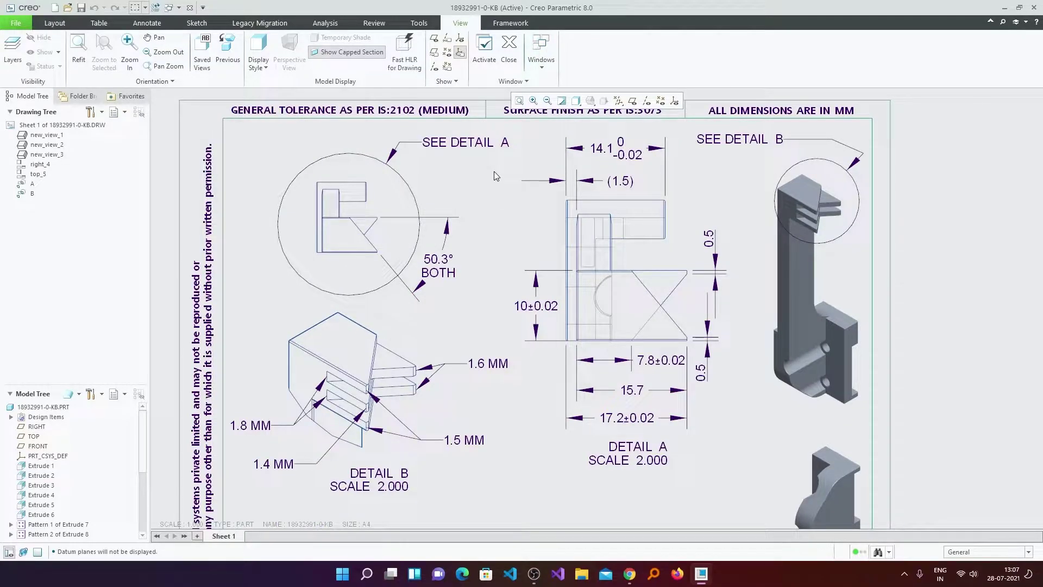
scroll(495, 175, "up", 2)
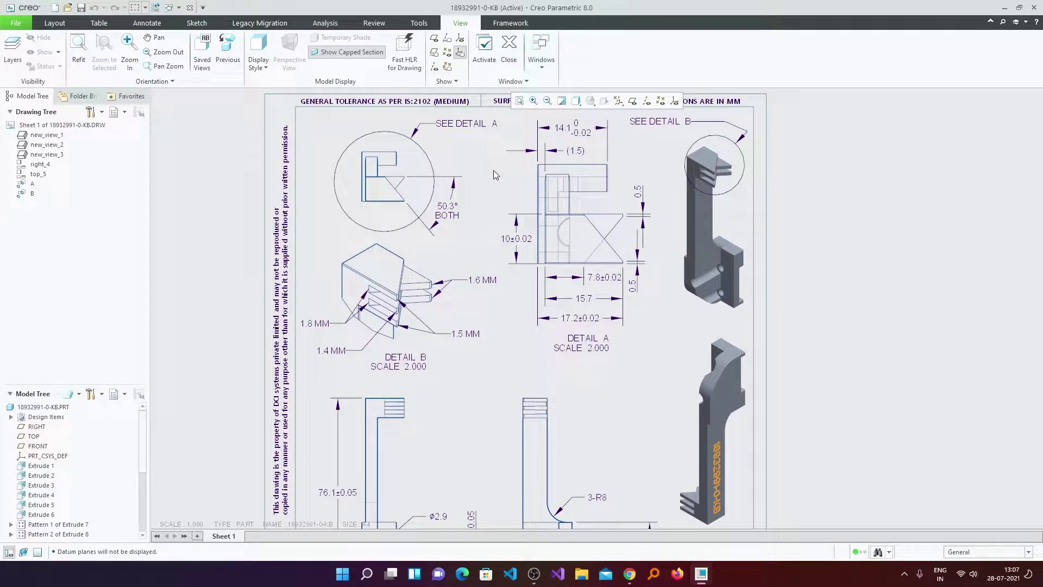
Close the detail drawing, run Erase Not Displayed, and orbit the CONNECTOR_SLEEVE part
left_click(509, 45)
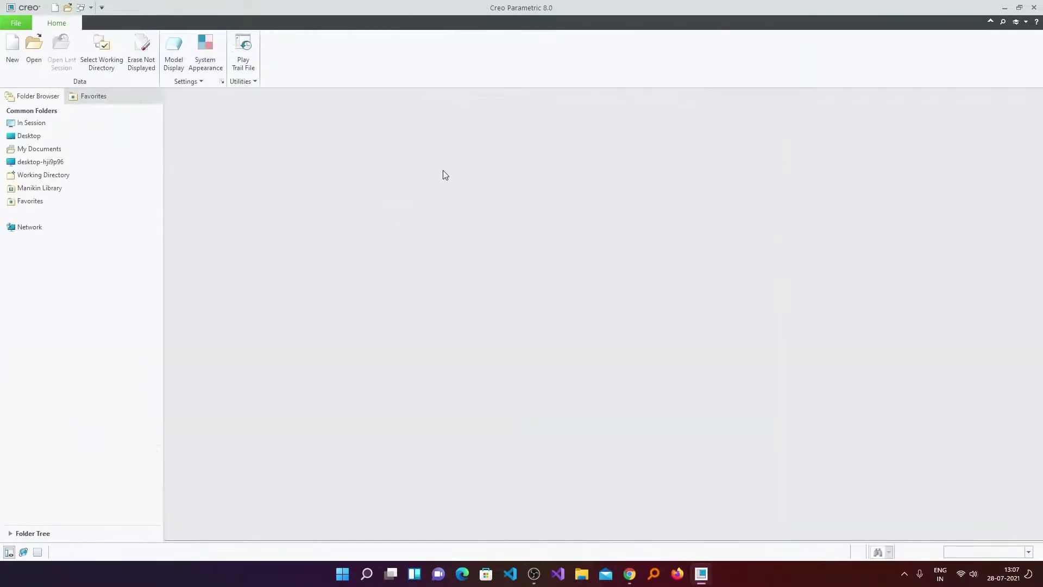
left_click(142, 54)
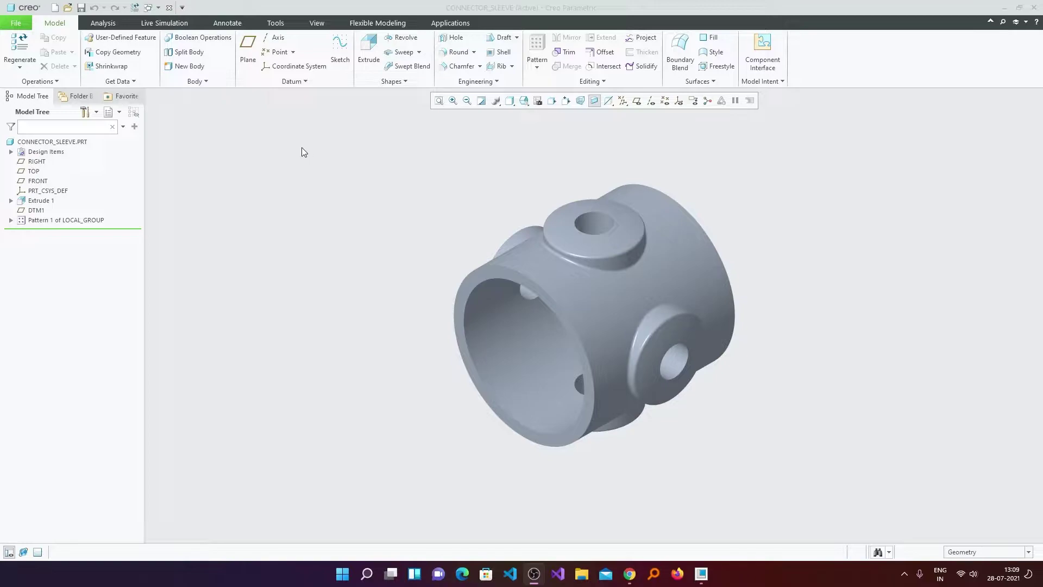
mouse_move(298, 157)
middle_mouse_down()
mouse_move(432, 210)
mouse_move(271, 141)
middle_mouse_up()
Create a new drawing named drw0001 without the default template
left_click(11, 24)
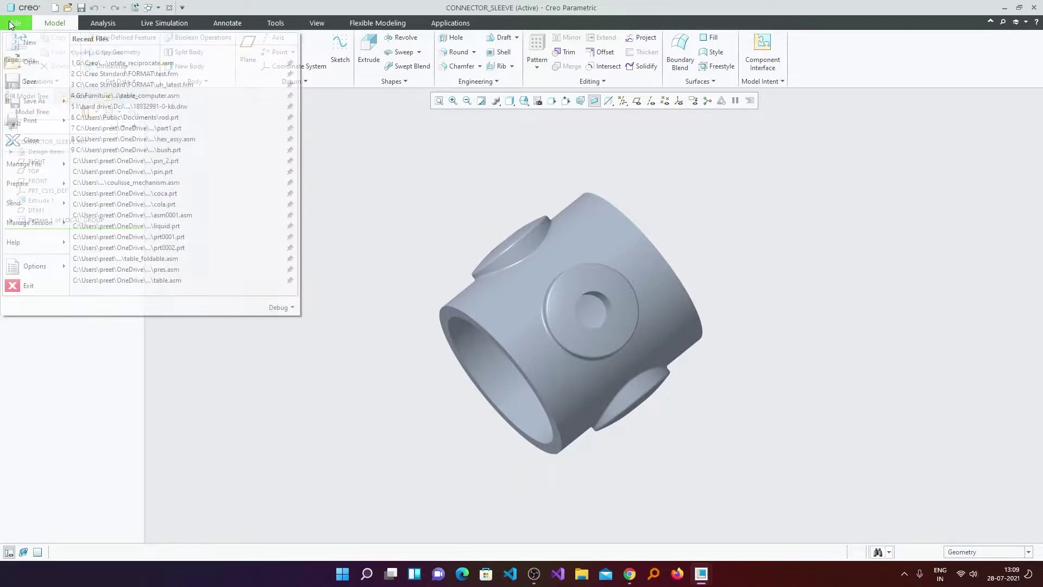
left_click(15, 44)
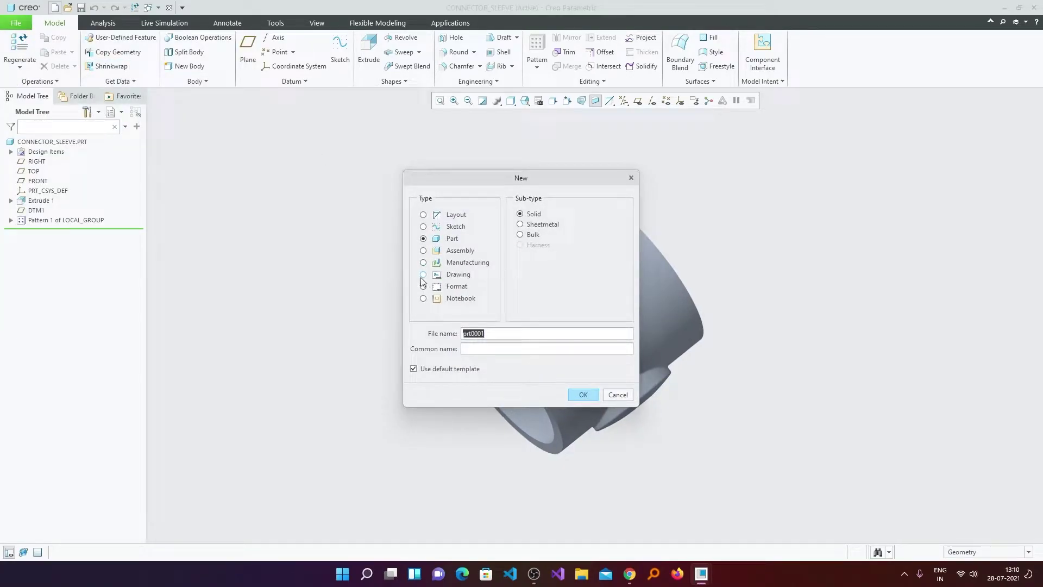
left_click(423, 274)
left_click(421, 371)
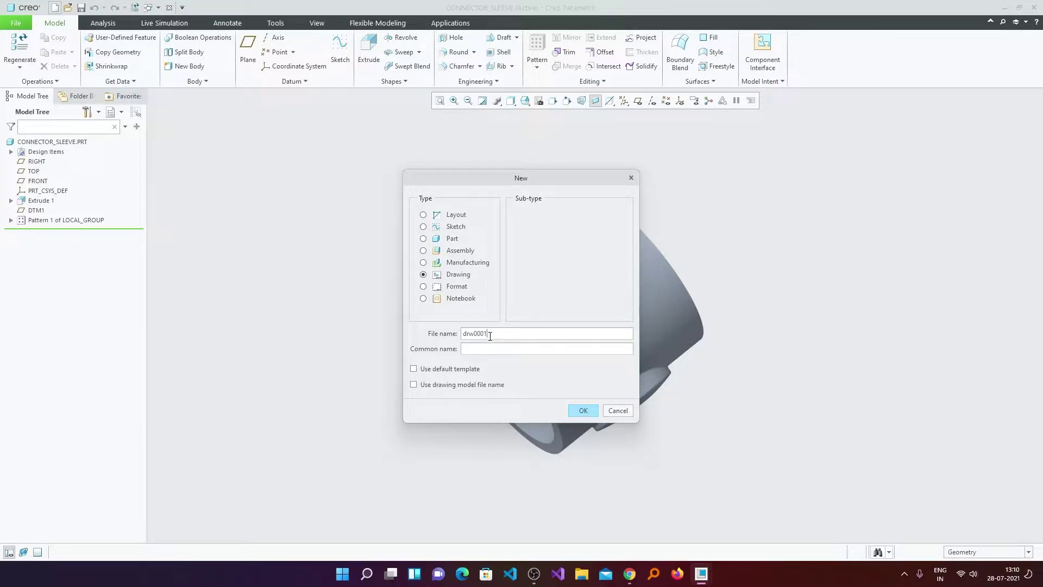
left_click_drag(487, 333, 437, 333)
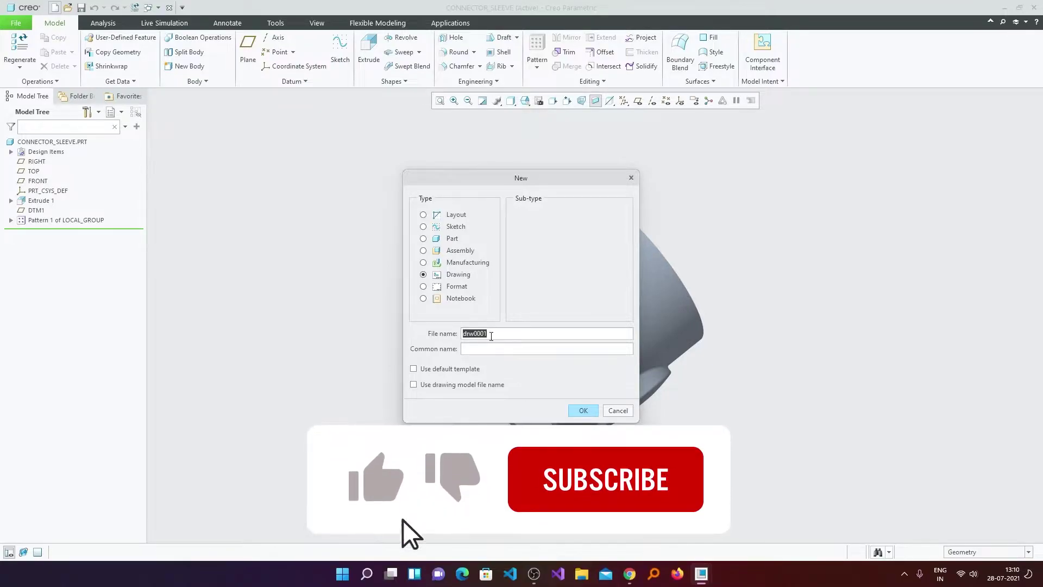
left_click(588, 410)
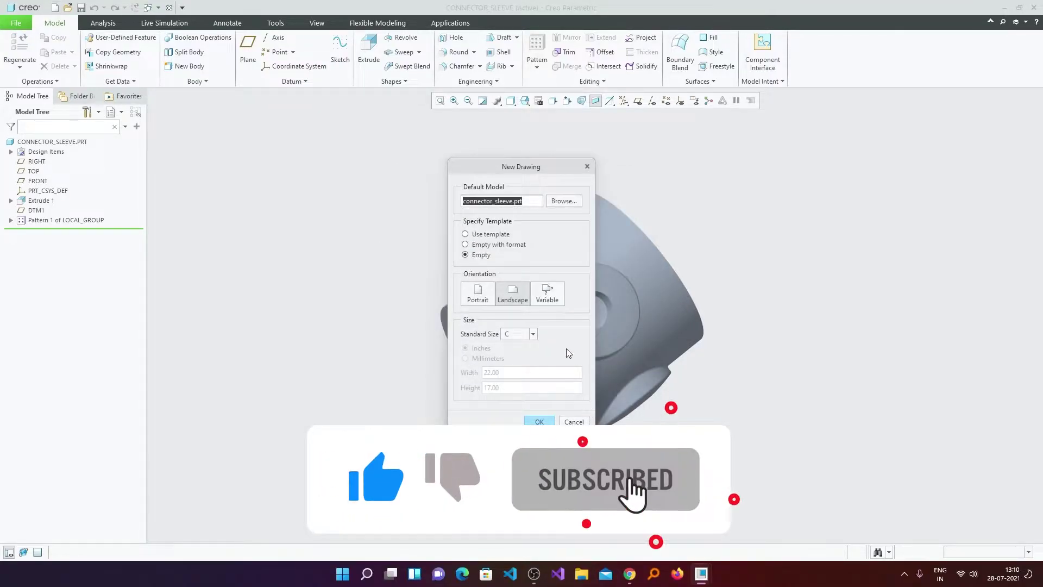
Base the drawing on an empty sheet with the test.frm format, after comparing the A4 sheet option
left_click(465, 245)
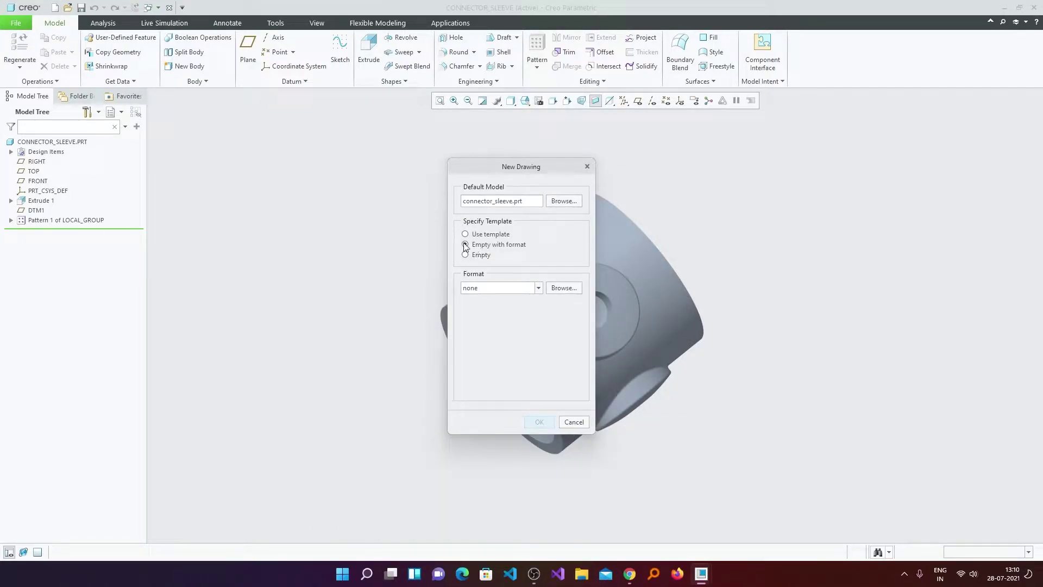
left_click(561, 287)
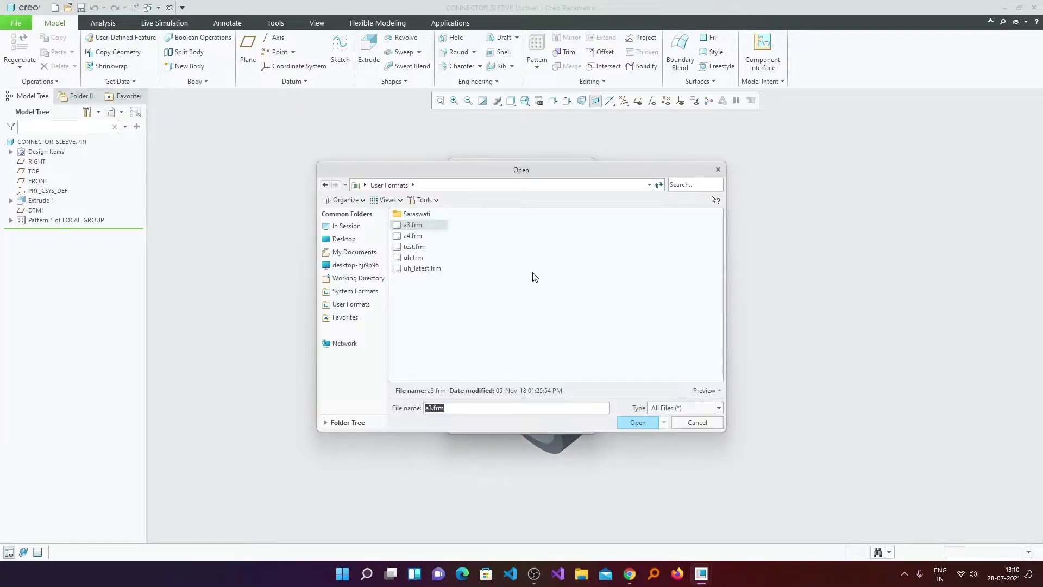
left_click(414, 246)
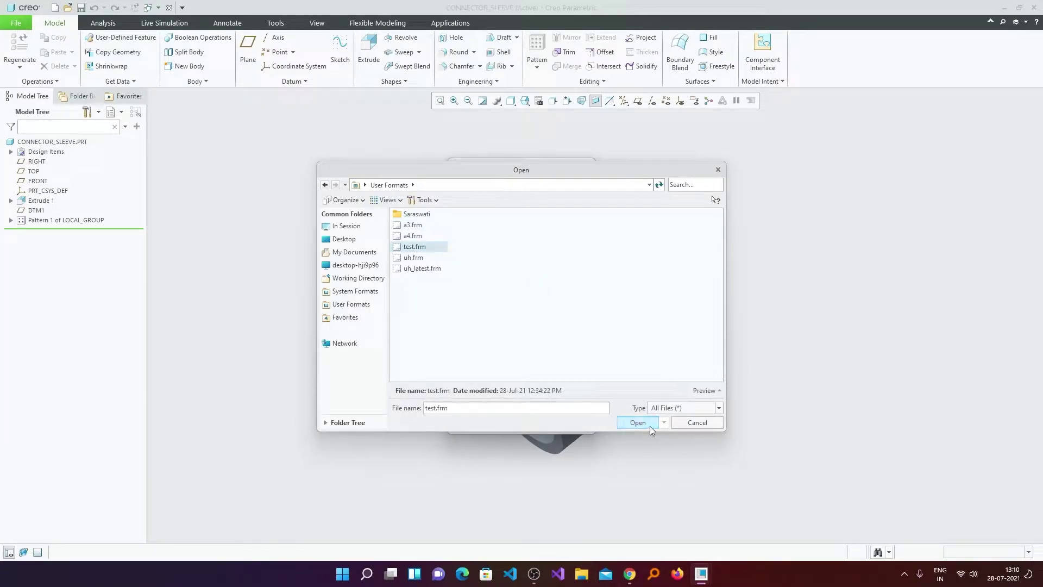
left_click(650, 426)
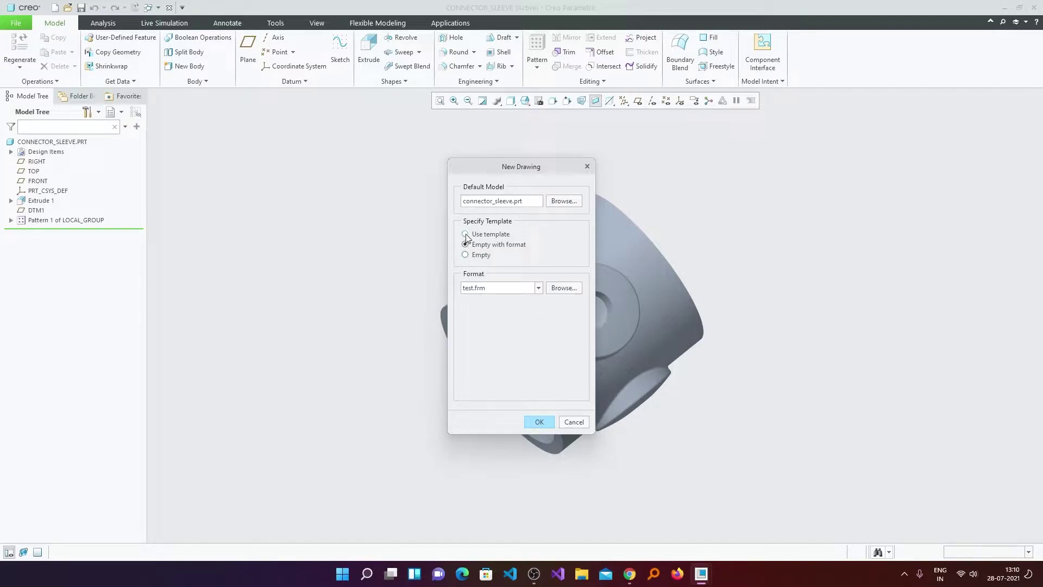
left_click(465, 235)
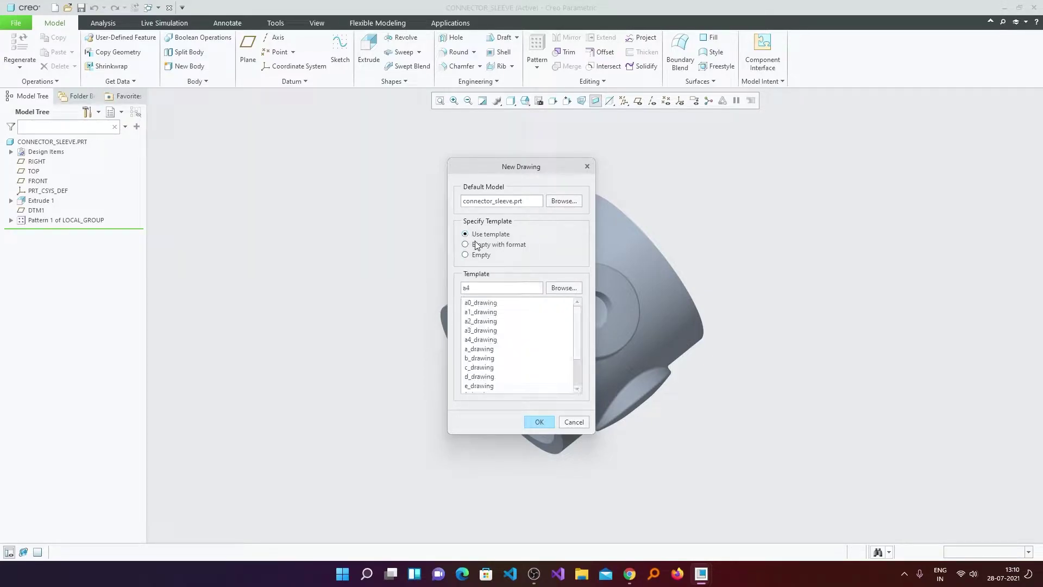
left_click(465, 256)
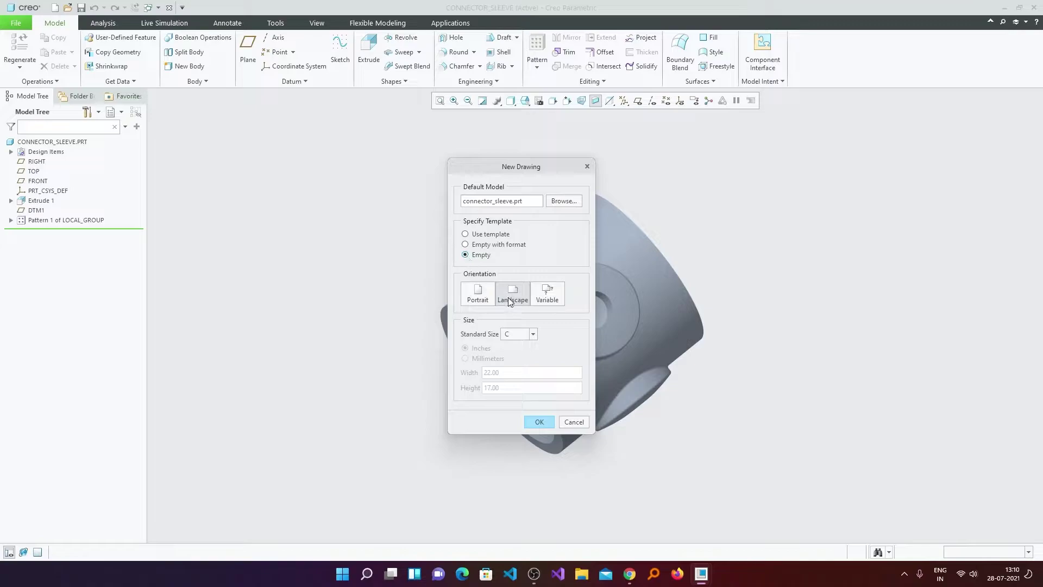
left_click(533, 334)
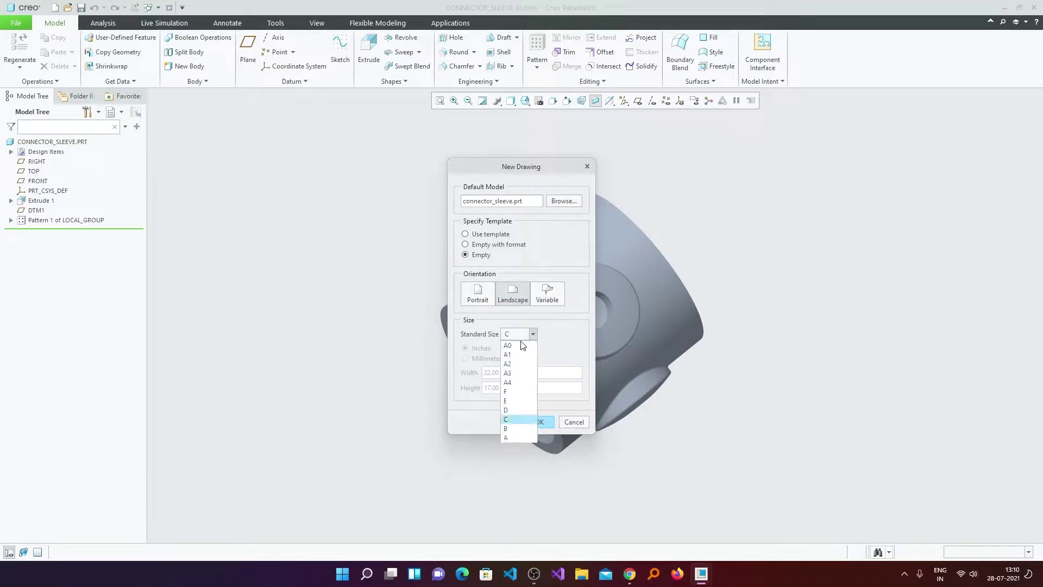
left_click(519, 383)
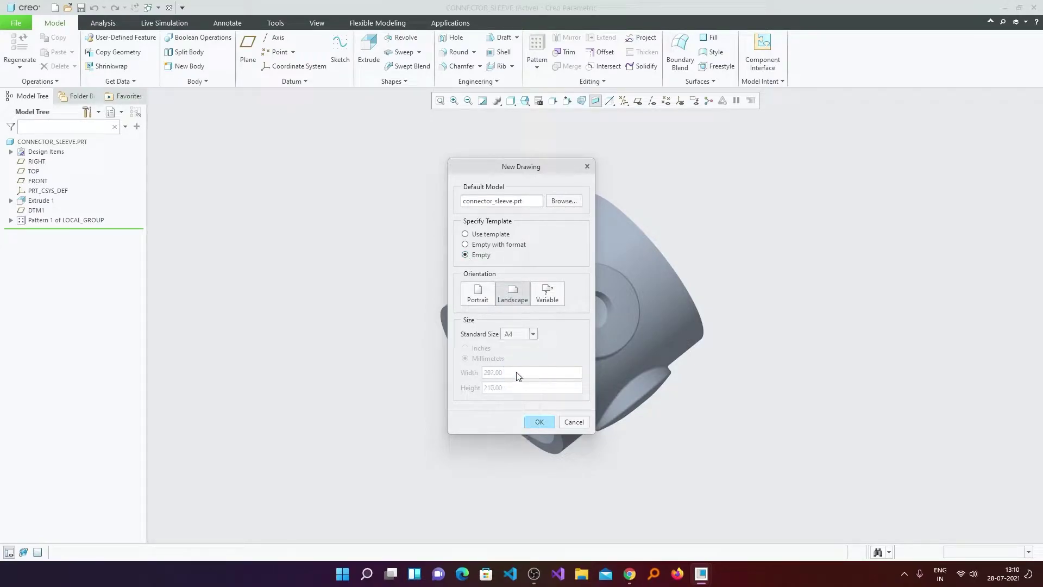
left_click(465, 245)
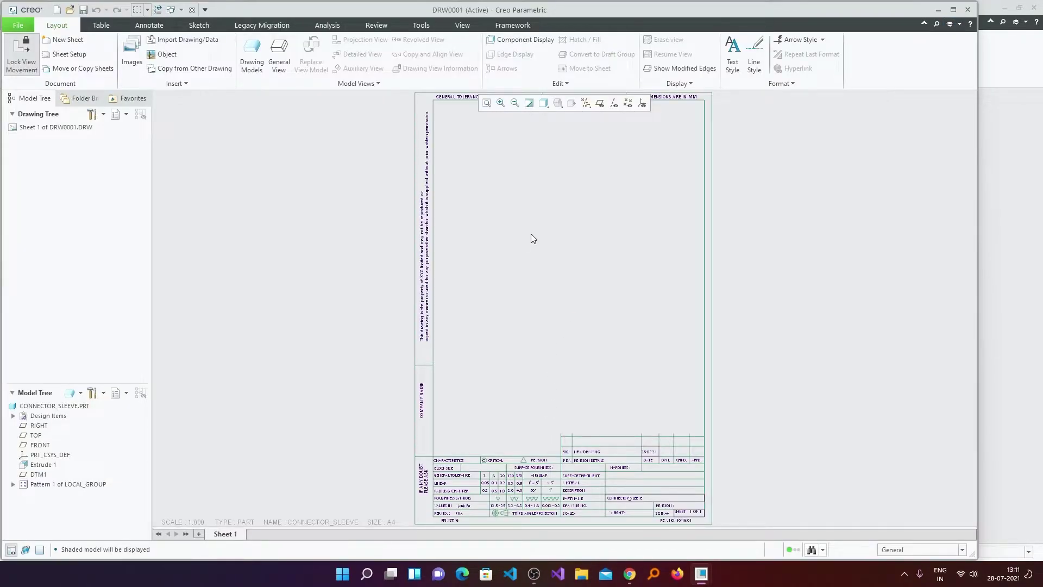
Place a general 3-D view of the sleeve in the sheet's upper right
left_click(279, 55)
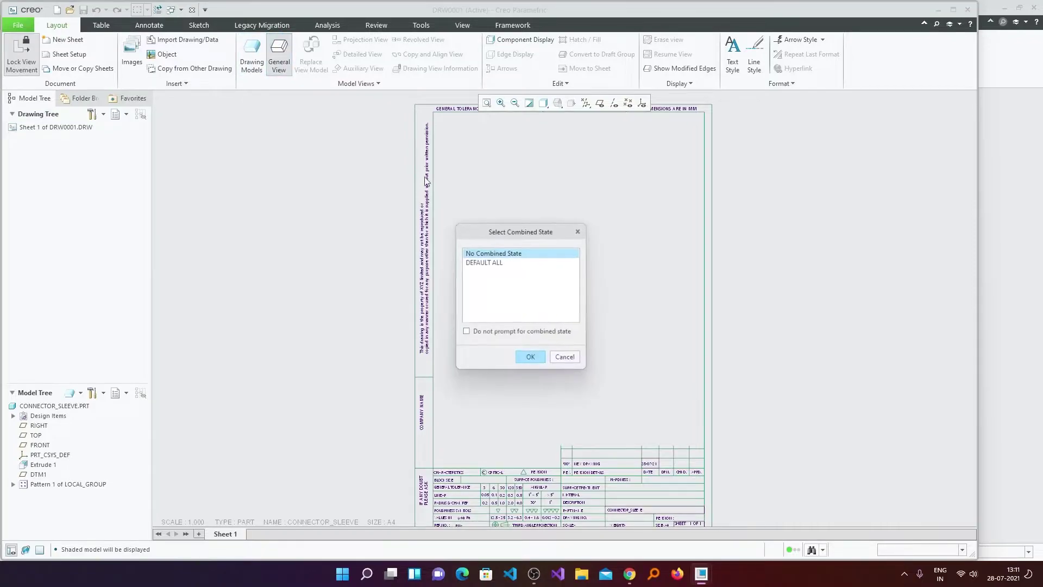
left_click(528, 354)
left_click(633, 195)
left_click(969, 332)
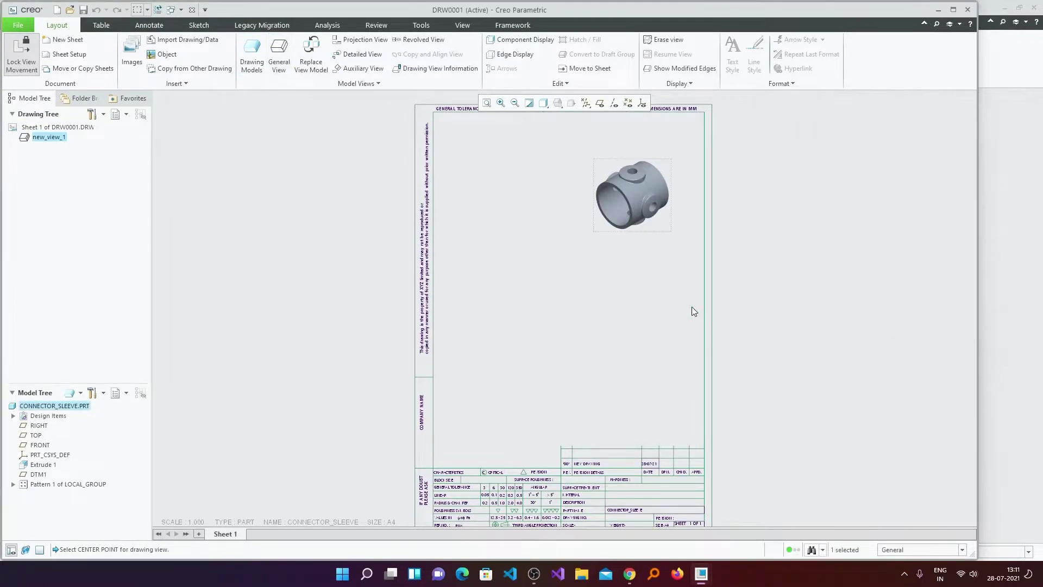
left_click(622, 179)
left_click_drag(621, 180, 644, 149)
Add a second general view near the sheet centre and project a top view below it
left_click(279, 54)
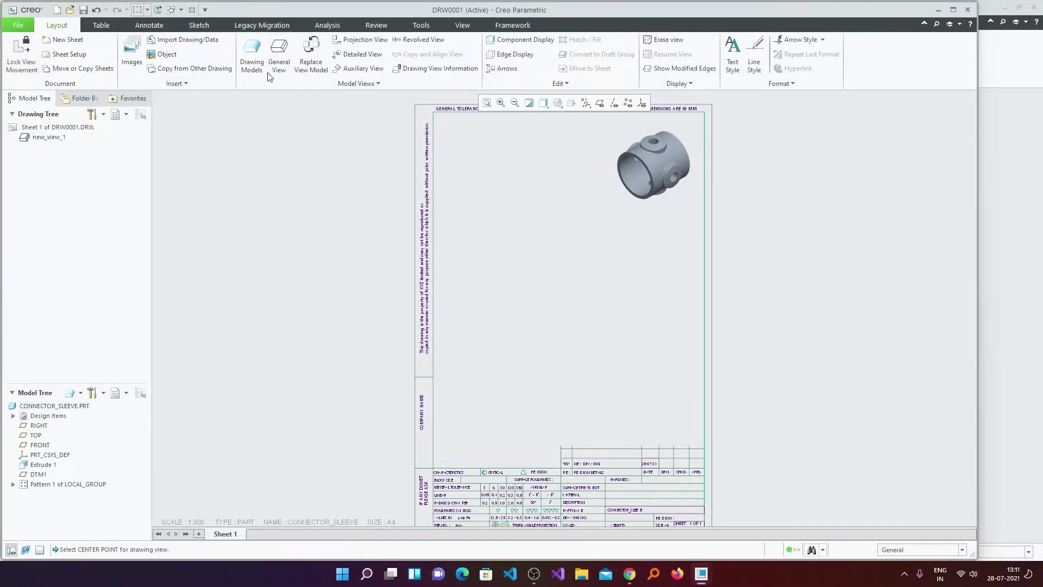
left_click(539, 233)
left_click(839, 280)
left_click(980, 335)
left_click(360, 39)
left_click(540, 348)
left_click(544, 256)
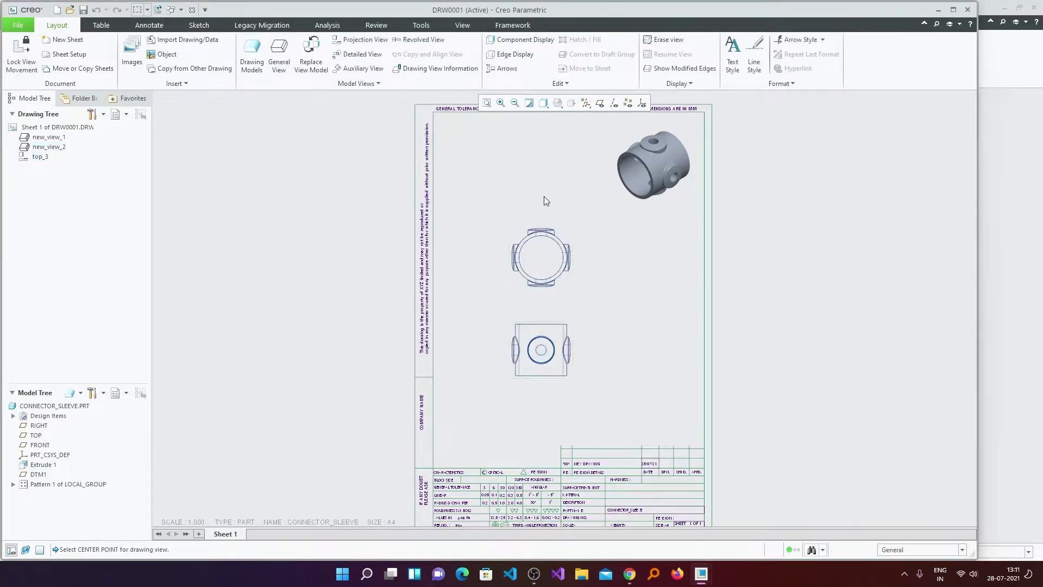
Show the Ø35 diameter on the end view and add a 35 width dimension
left_click(544, 211)
left_click(950, 287)
scroll(535, 266, "up", 3)
scroll(689, 260, "down", 2)
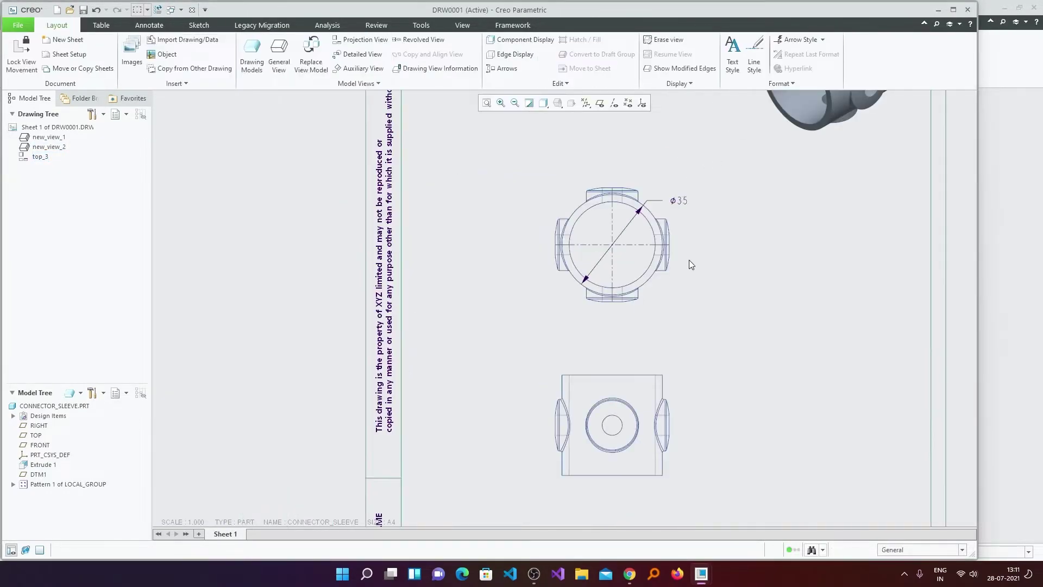
left_click(540, 309)
left_click(641, 309, "ctrl")
middle_click(589, 287)
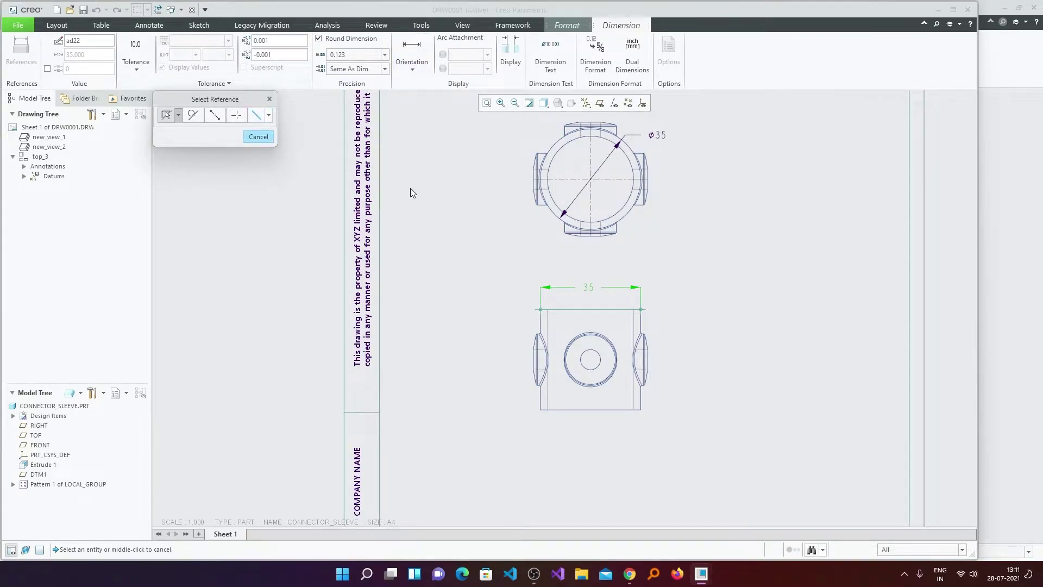
Exit dimensioning, select the ø35 dimension and check its Tolerance options
left_click(257, 136)
scroll(703, 184, "up", 2)
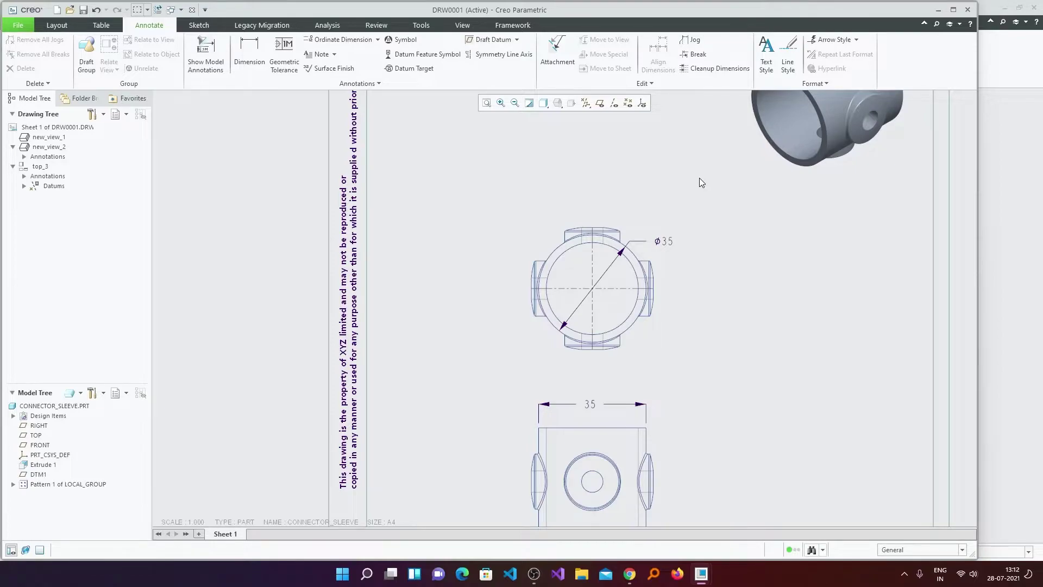
left_click(670, 242)
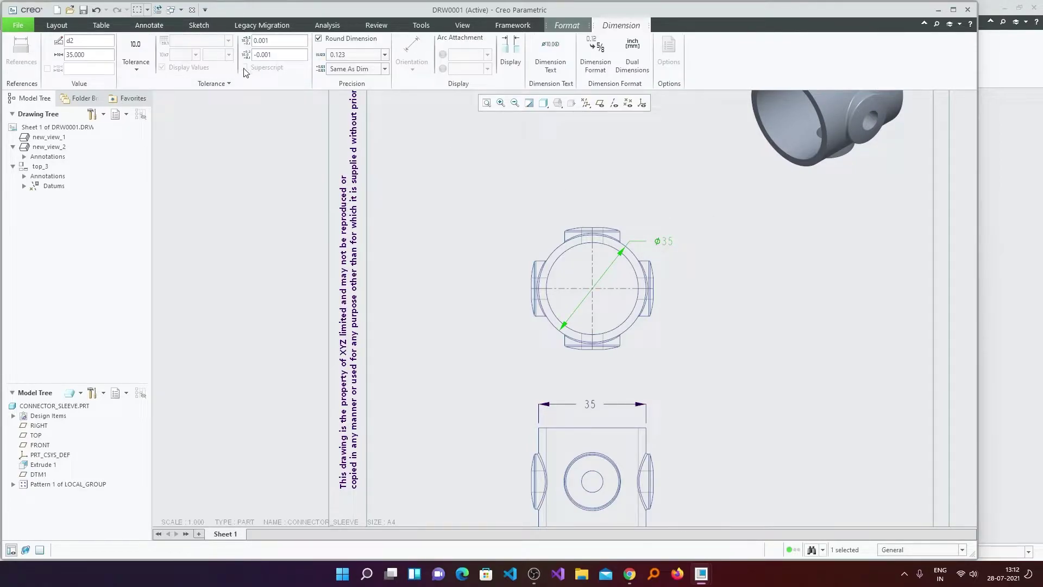
left_click(135, 63)
In the drawing's Detail Options, set tol_display to yes and apply it
left_click(20, 25)
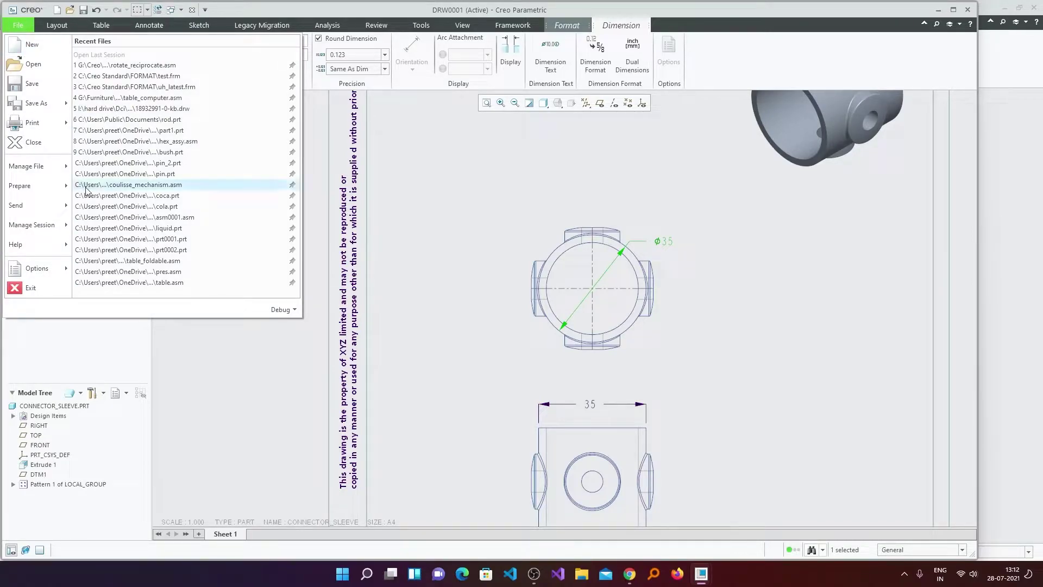
mouse_move(44, 184)
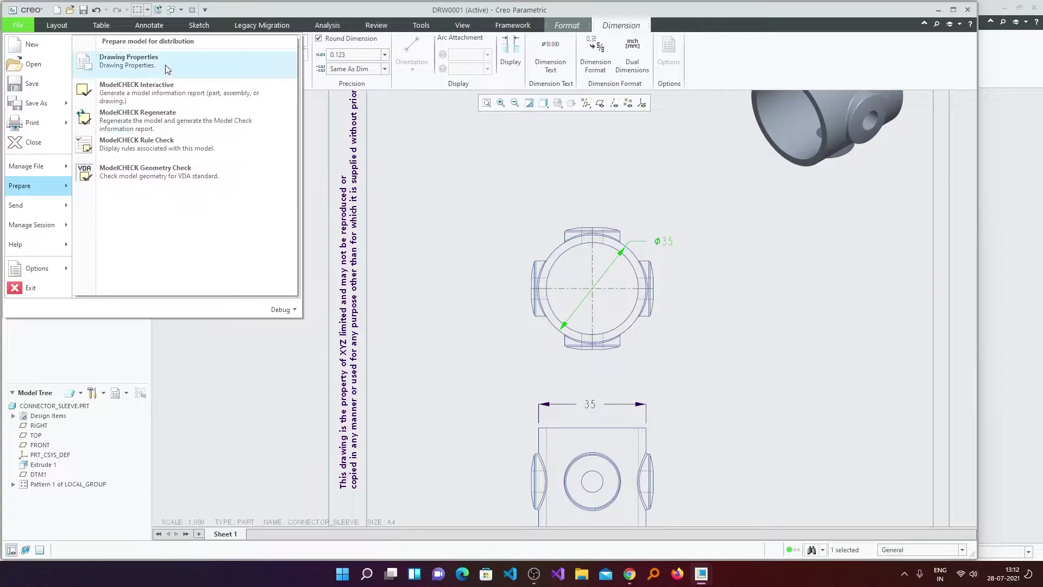
left_click(129, 60)
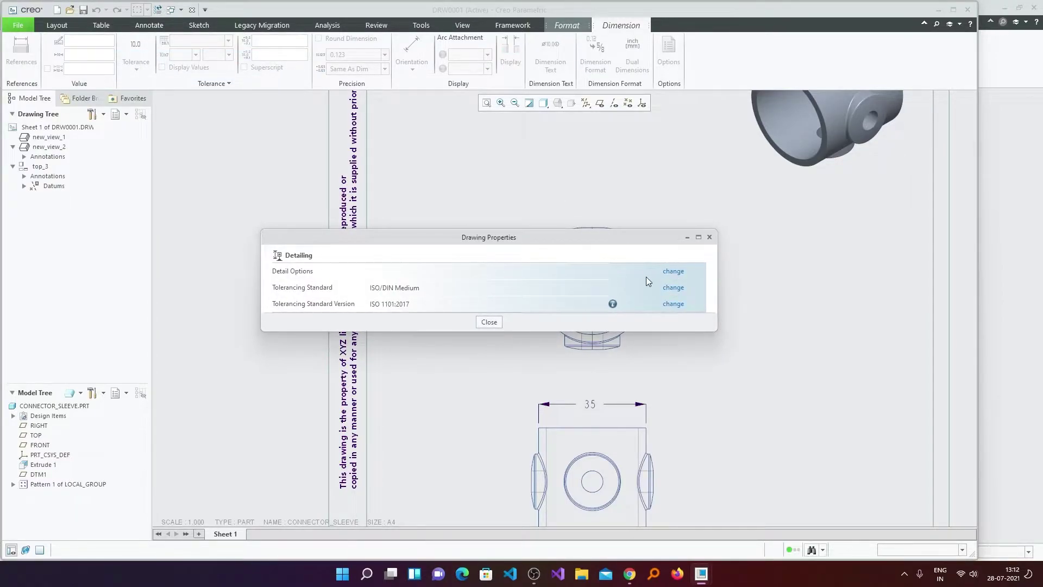
left_click(673, 272)
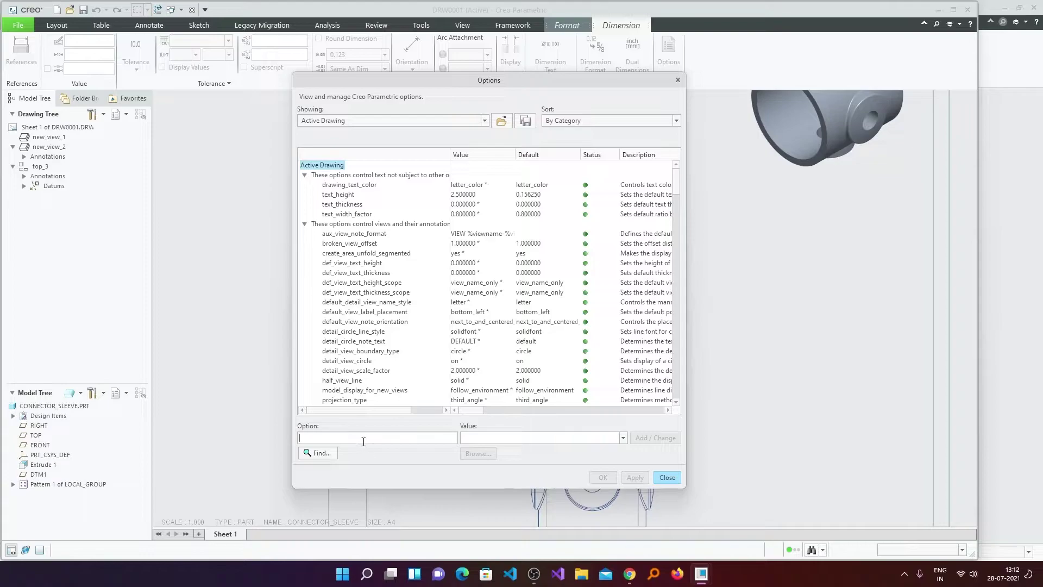
type("tola")
type("_display")
key("Return")
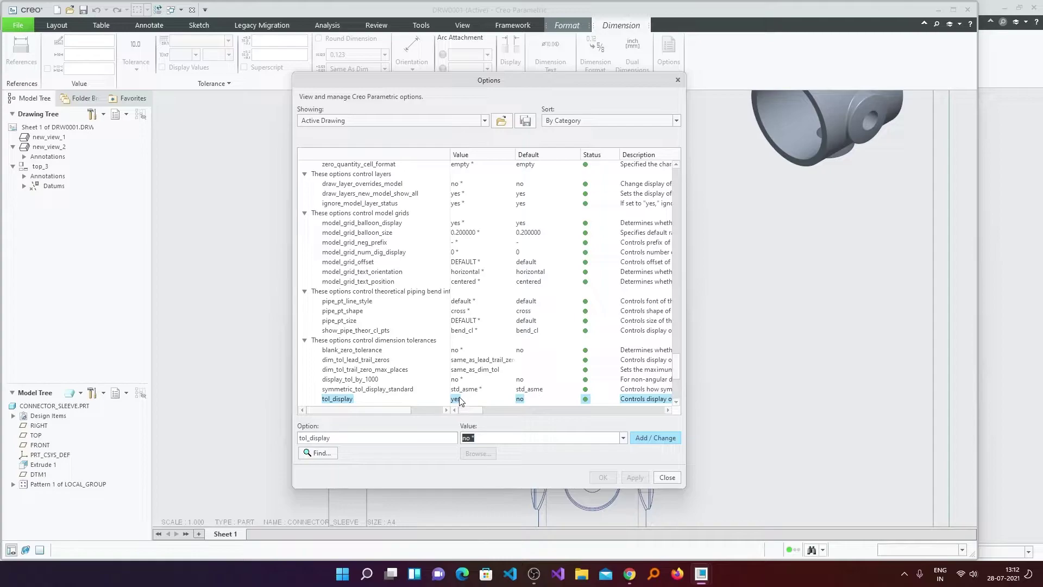
left_click(623, 438)
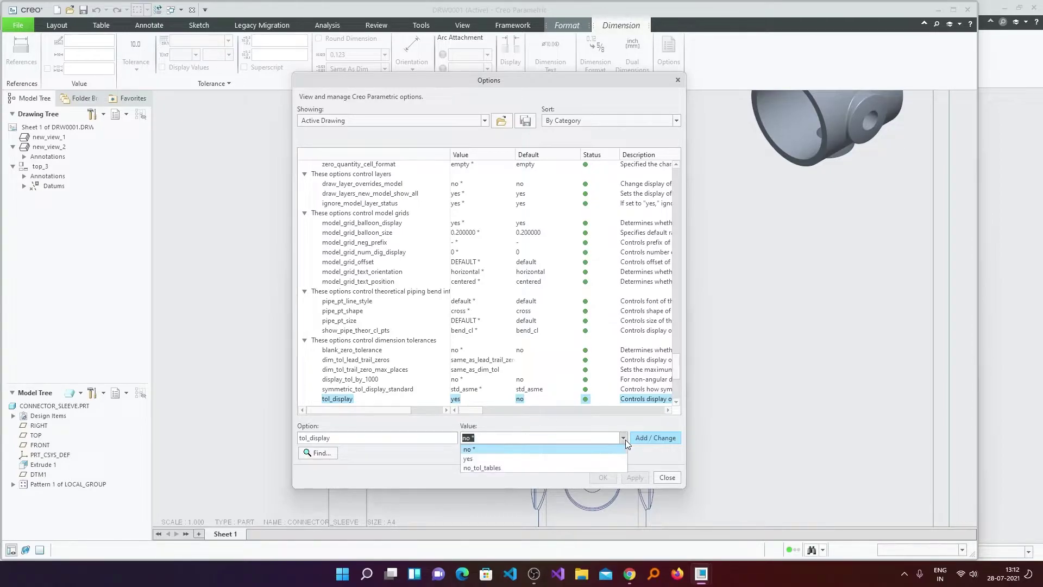
left_click(514, 458)
left_click(664, 438)
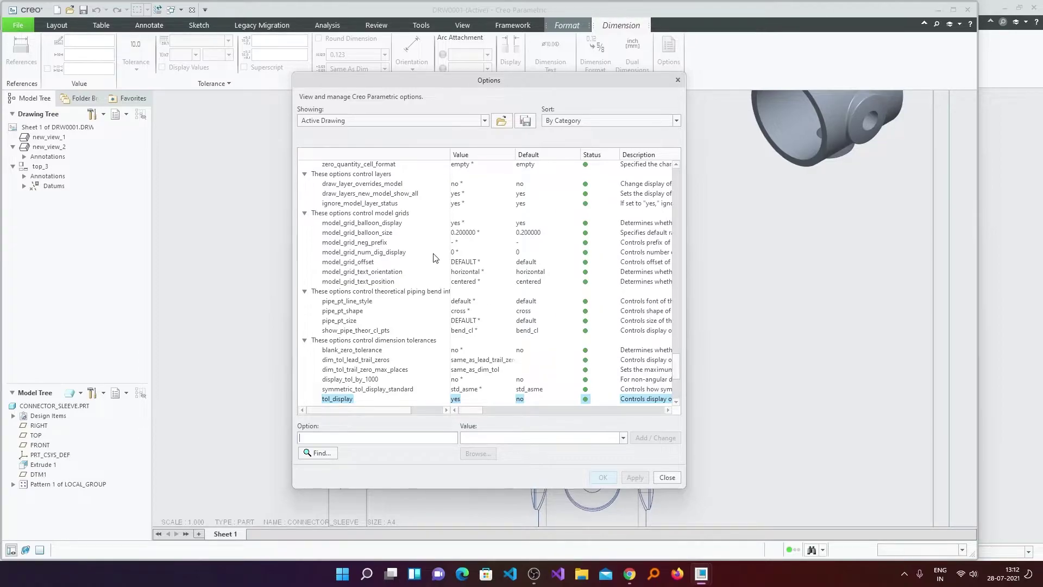
Close the Options and Drawing Properties dialogs, then zoom to and select the ø35 dimension
left_click(659, 471)
left_click(496, 321)
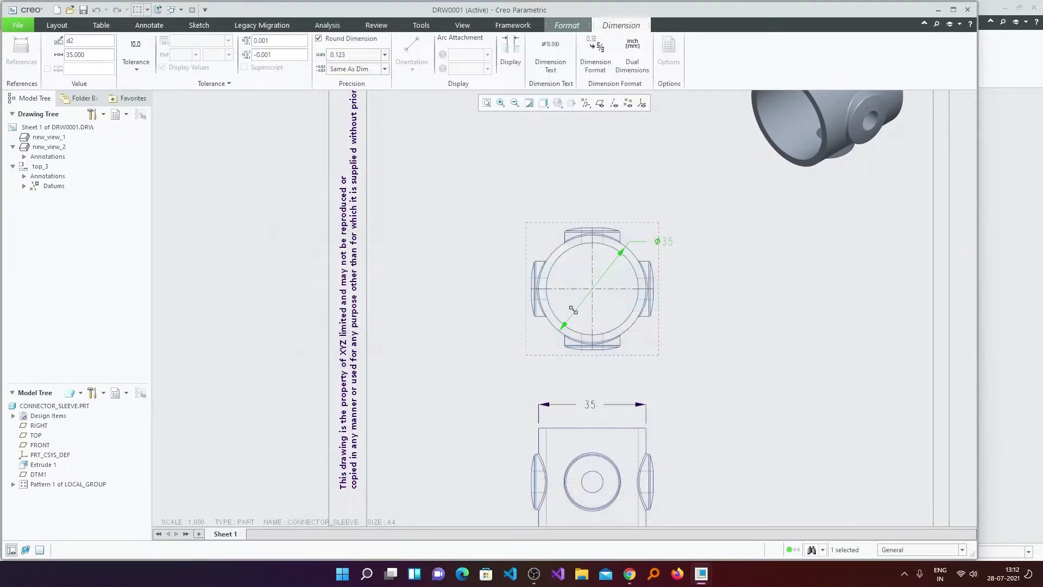
left_click(697, 215)
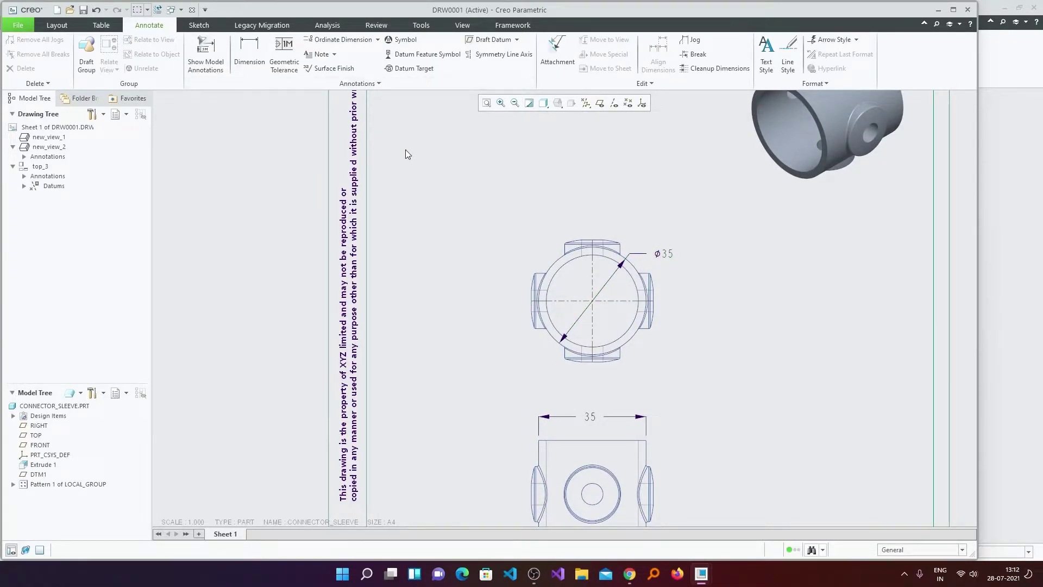
scroll(673, 253, "up", 3)
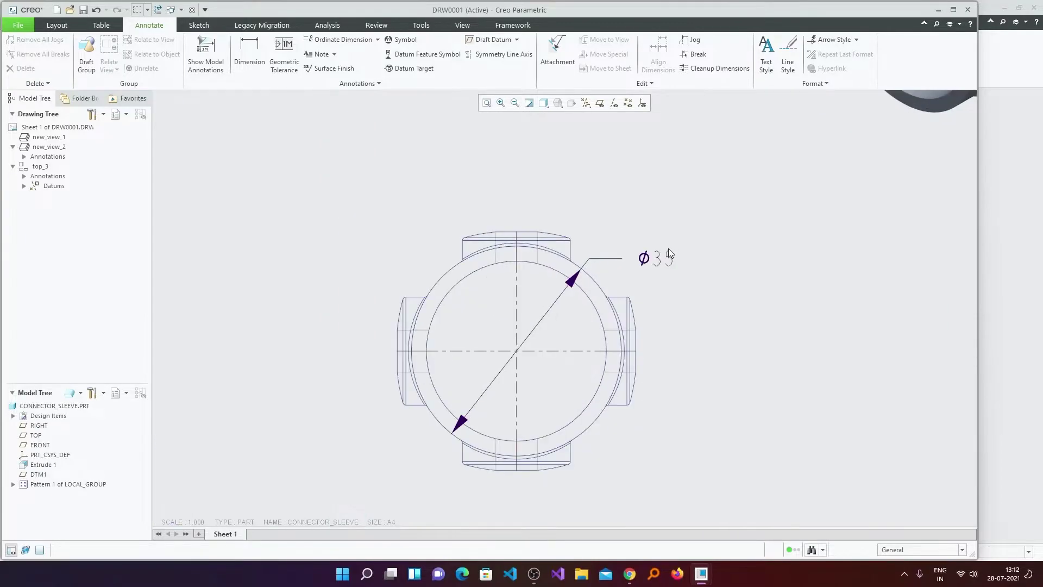
left_click(666, 262)
left_click(664, 258)
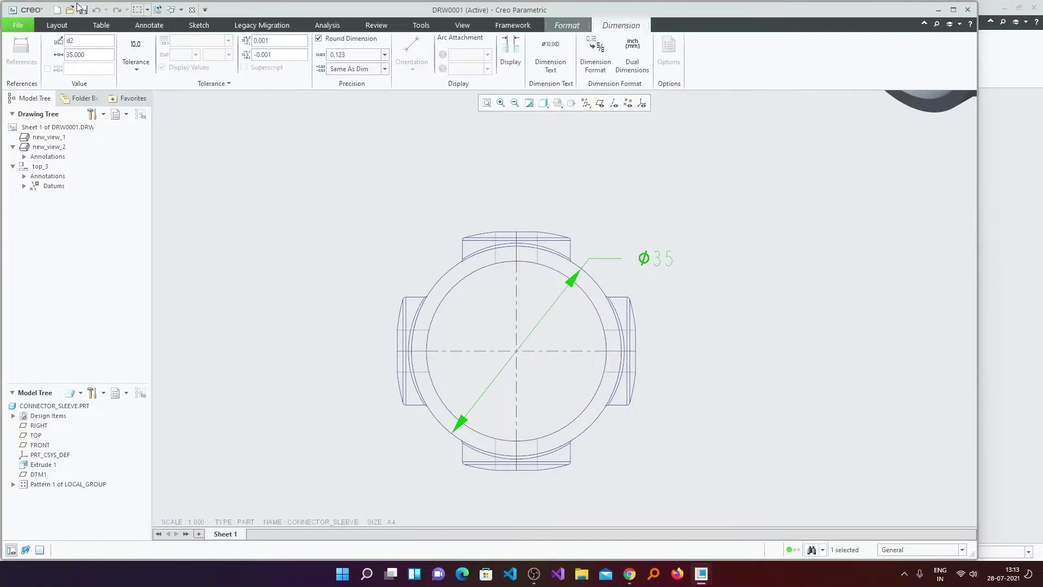
Look up default_annotation_font in the drawing's Detail Options, checking its value list without changes
key("alt+f")
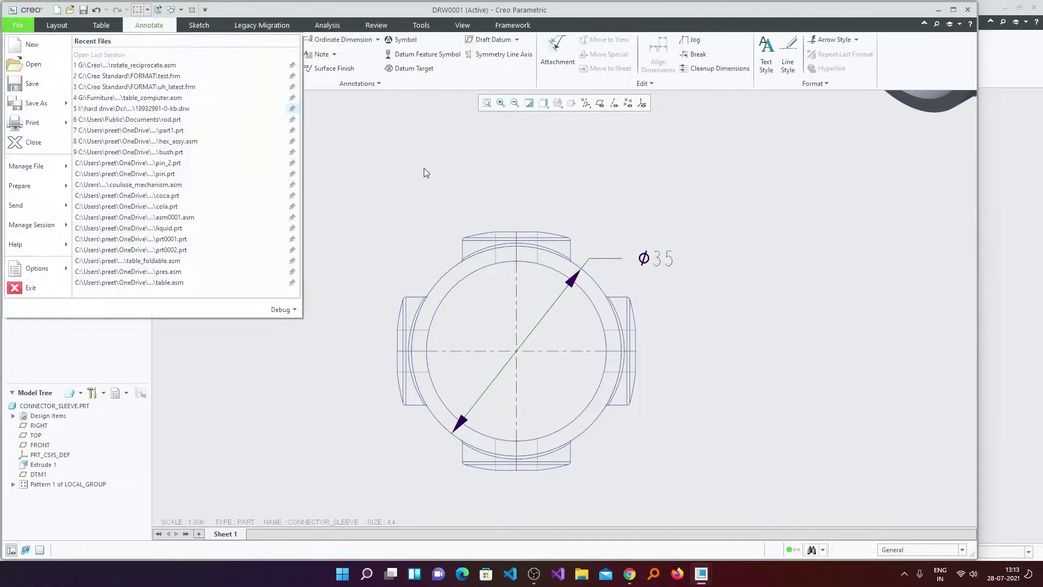
key("Escape")
left_click(18, 25)
mouse_move(41, 188)
left_click(125, 64)
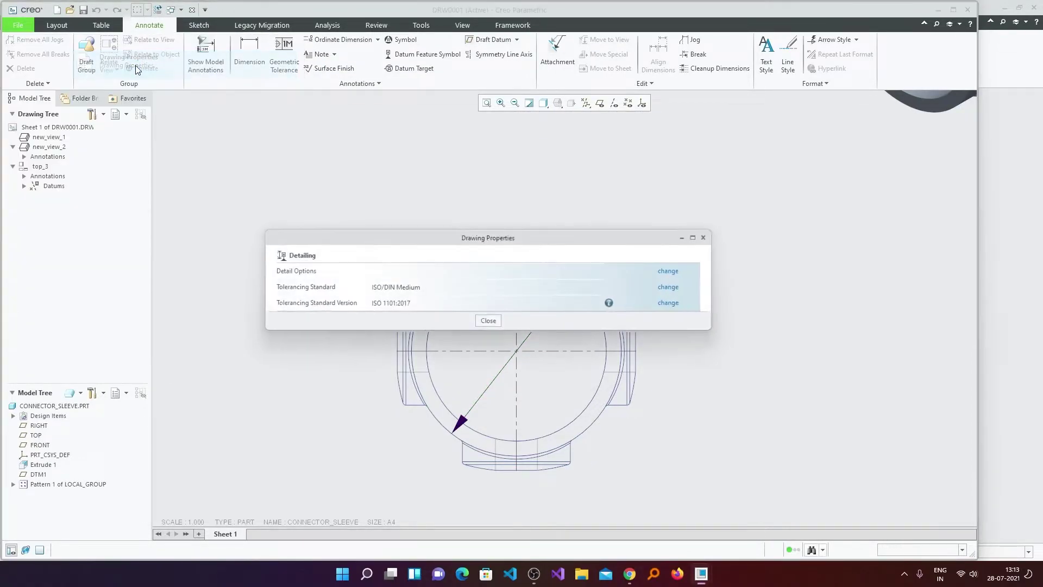
left_click(674, 272)
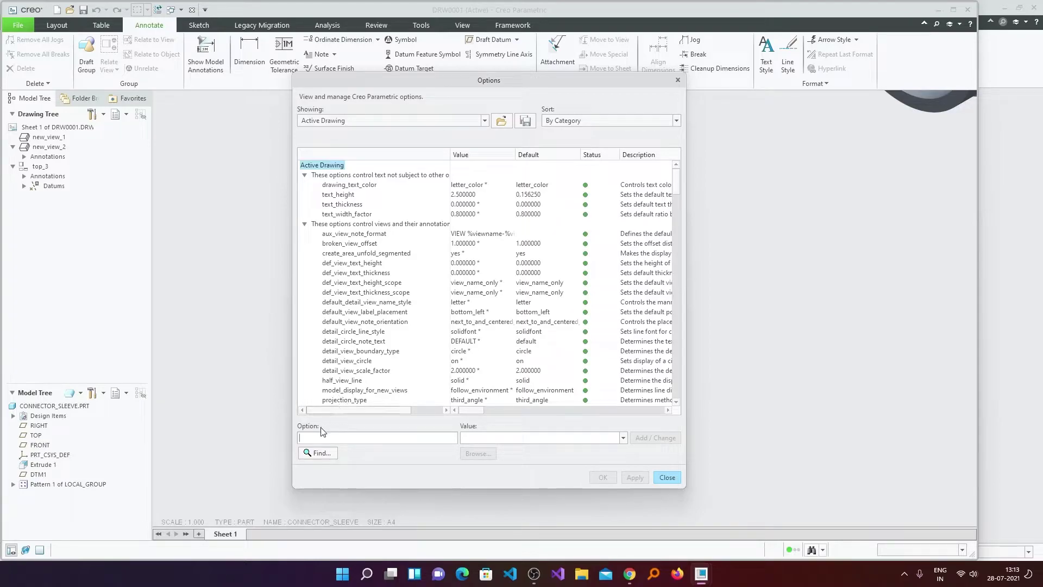
type("def")
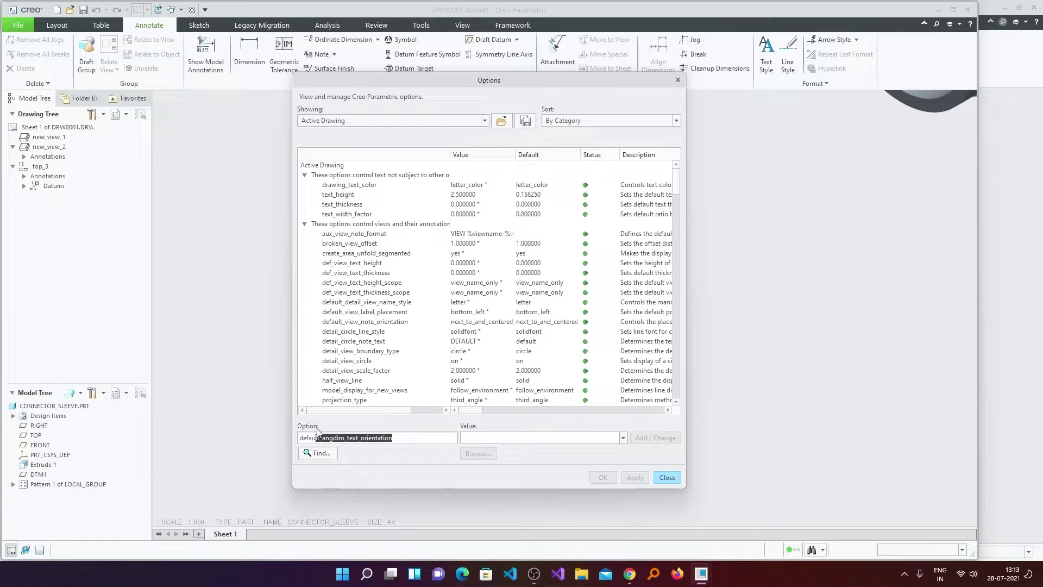
type("ault_ann")
key("Return")
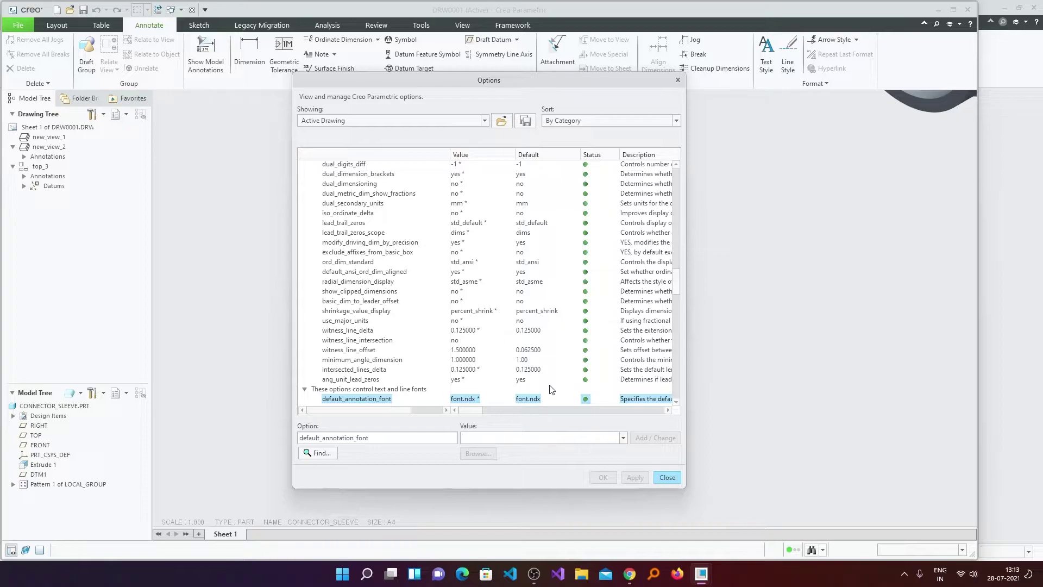
left_click(623, 438)
left_click(624, 438)
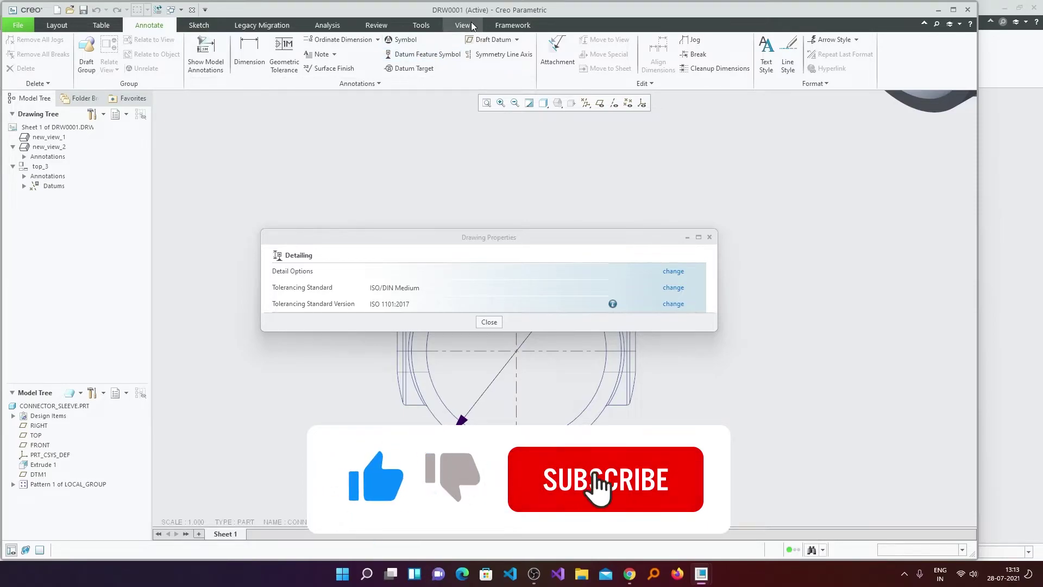
Close Drawing Properties and reselect the ø35 dimension
left_click(470, 25)
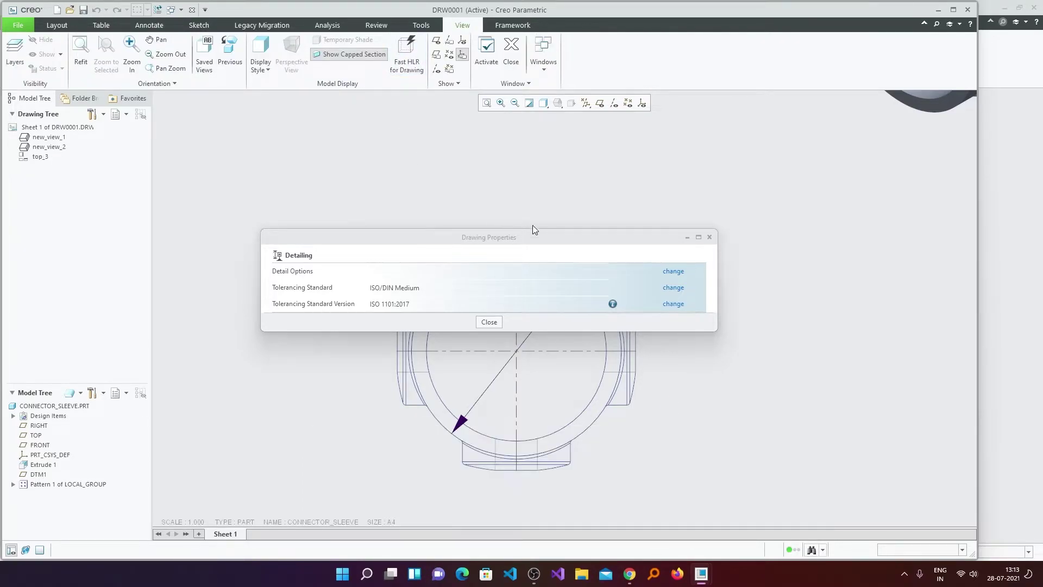
left_click(489, 322)
left_click(668, 260)
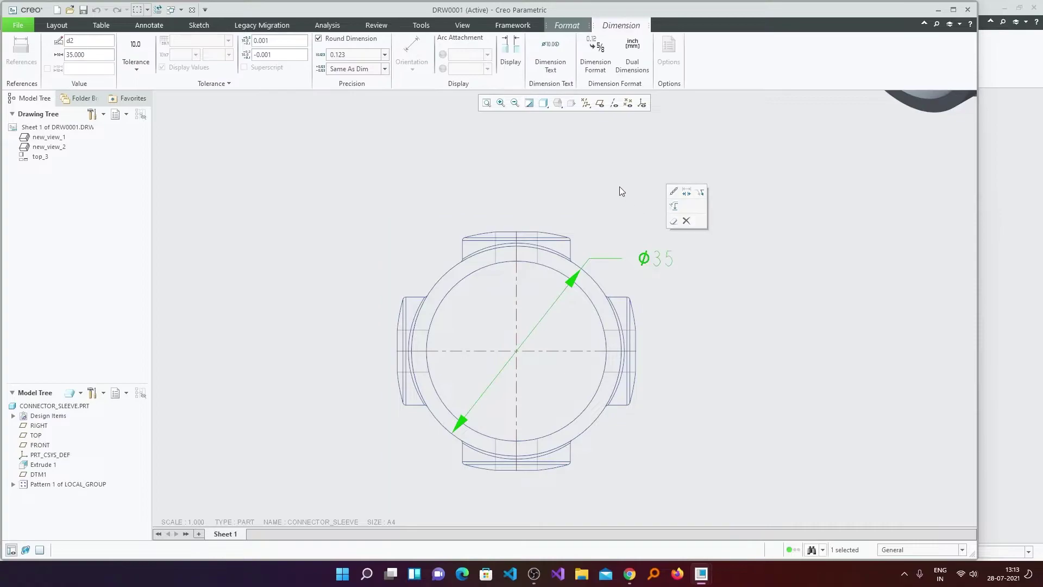
left_click(619, 187)
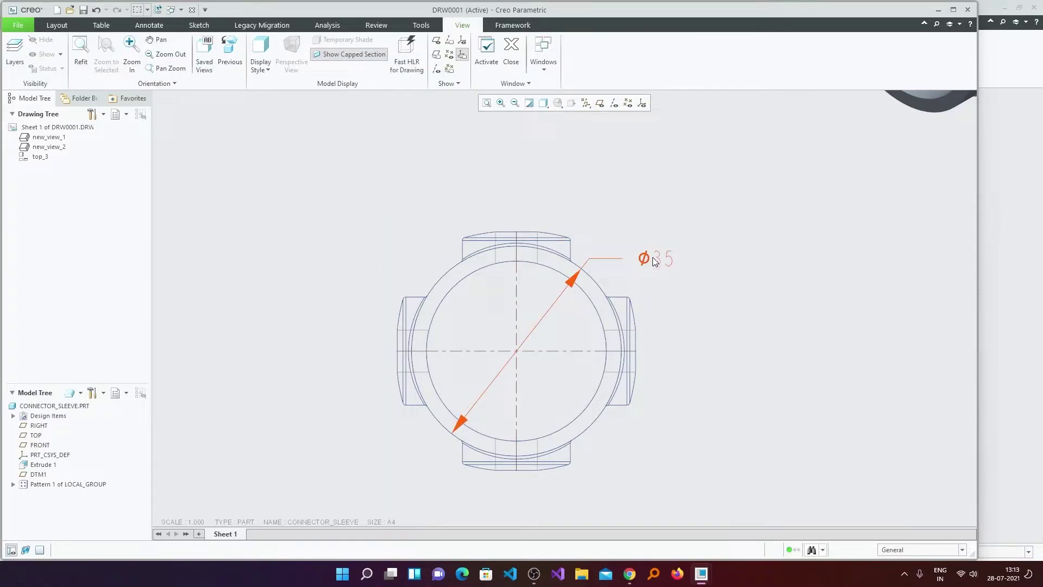
left_click(651, 258)
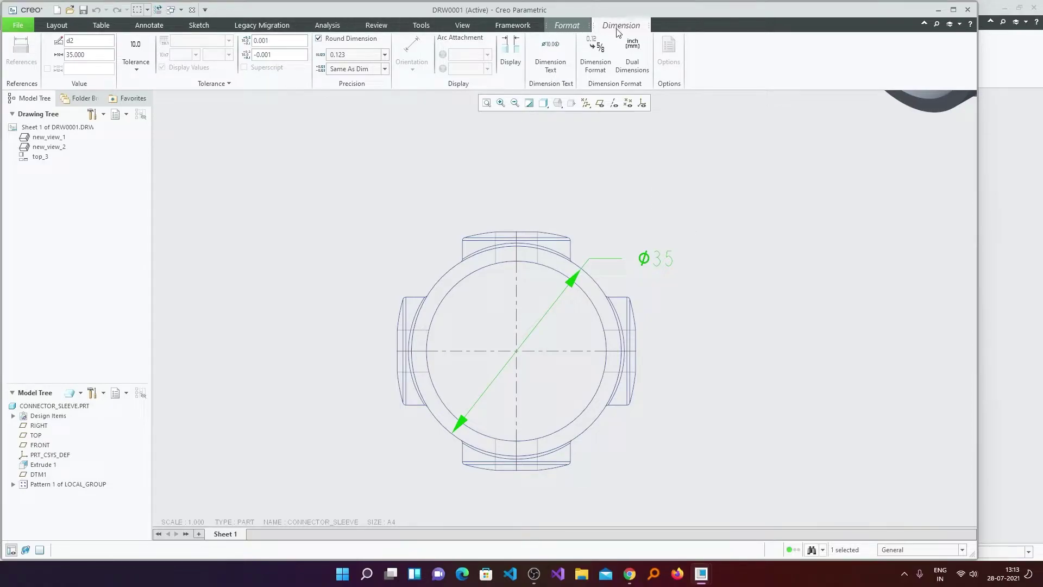
Browse the Format tab's font list for the ø35 text, then view Creo's text\fonts folder
left_click(579, 25)
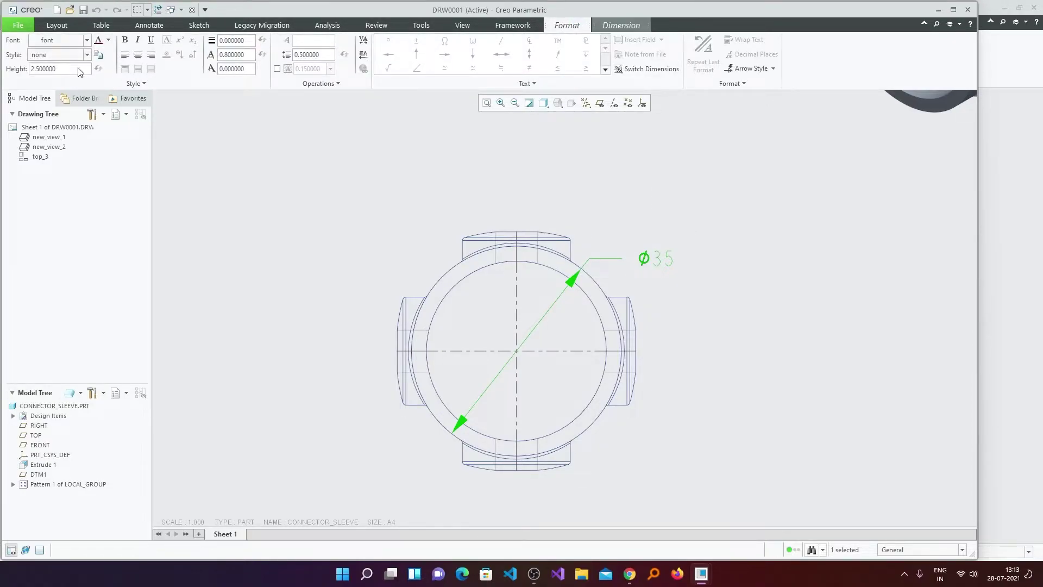
left_click(85, 40)
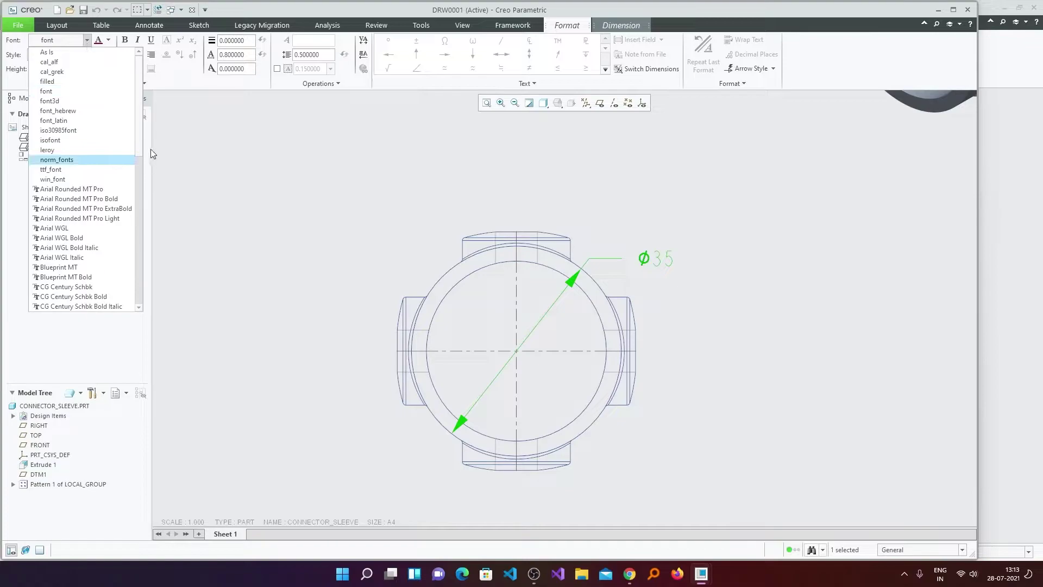
scroll(143, 164, "down", 1)
left_click_drag(143, 162, 146, 298)
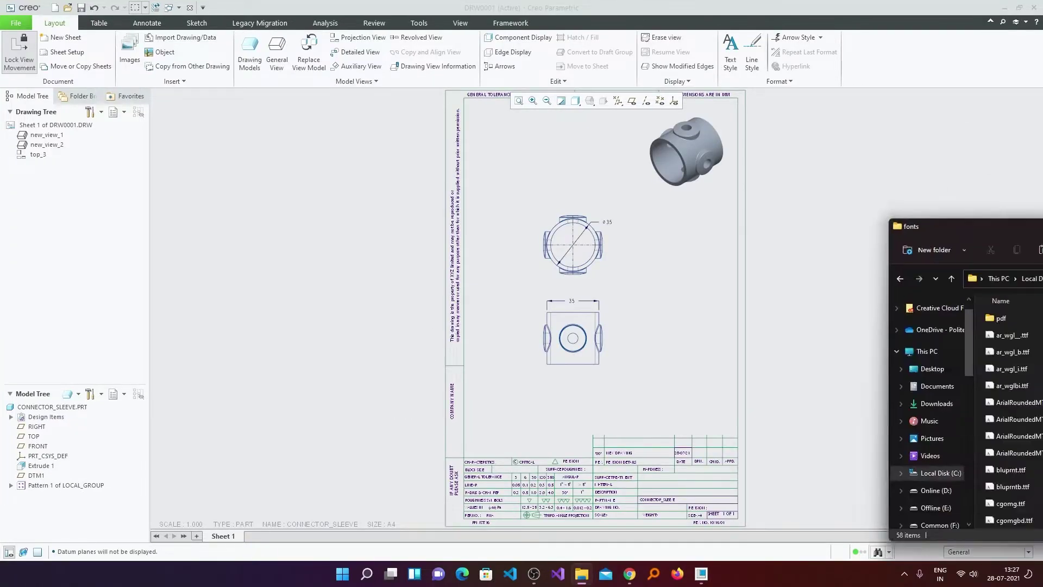
left_click_drag(924, 215, 489, 2)
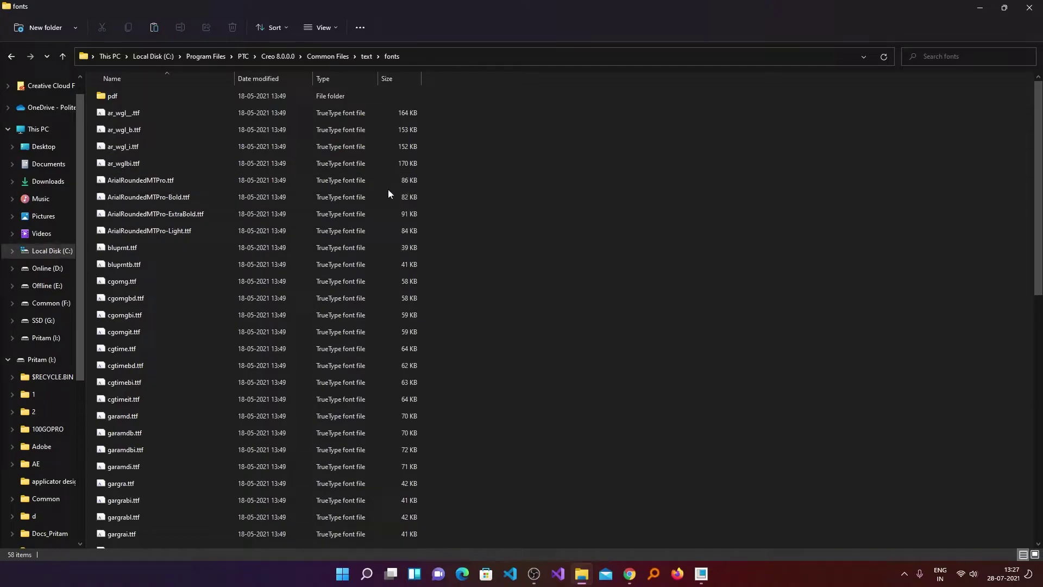
Select OpenSans-Regular.ttf in the fonts folder and switch to the Open Sans Google Fonts page
scroll(389, 193, "down", 10)
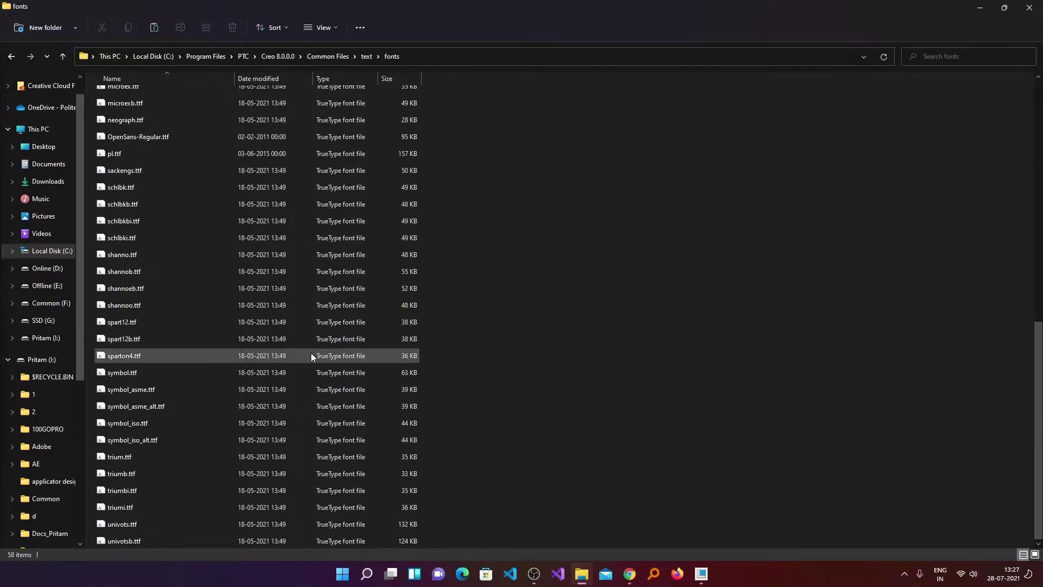
scroll(315, 283, "up", 3)
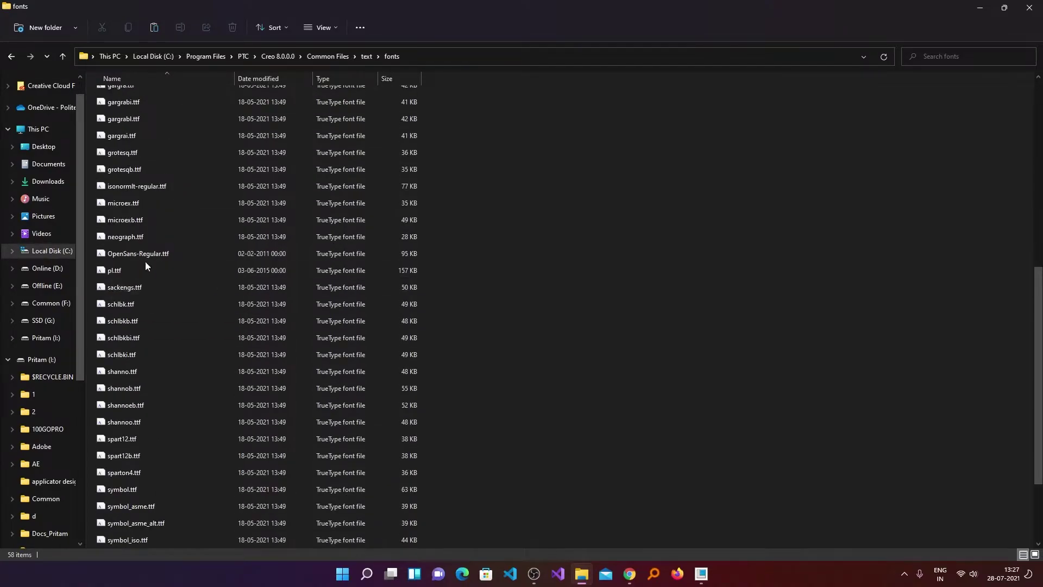
left_click(148, 254)
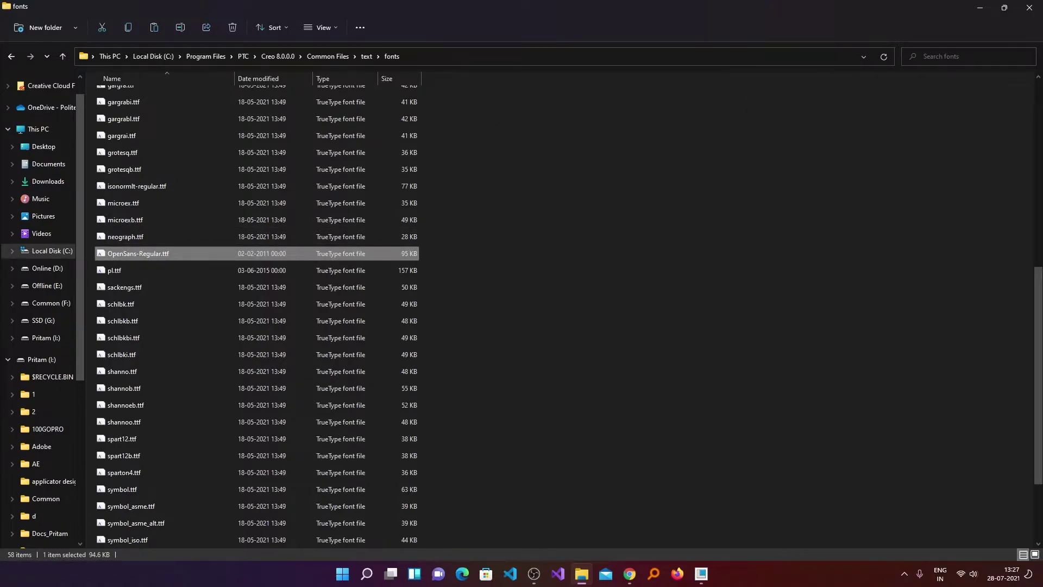
key("alt+Tab")
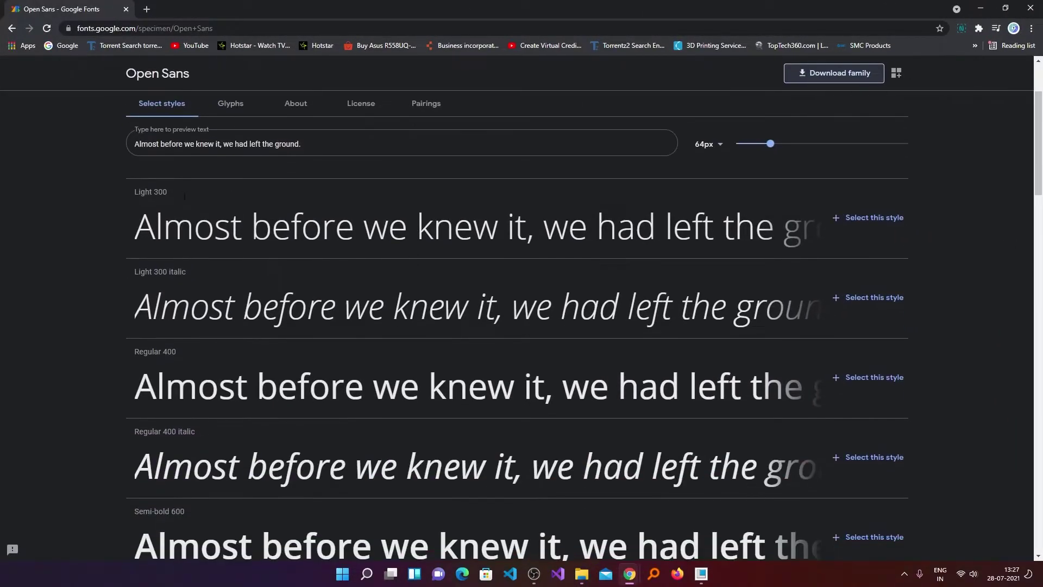
Revisit the Open Sans page, then close the Creo fonts folder to get back to DRW0001
scroll(234, 189, "up", 1)
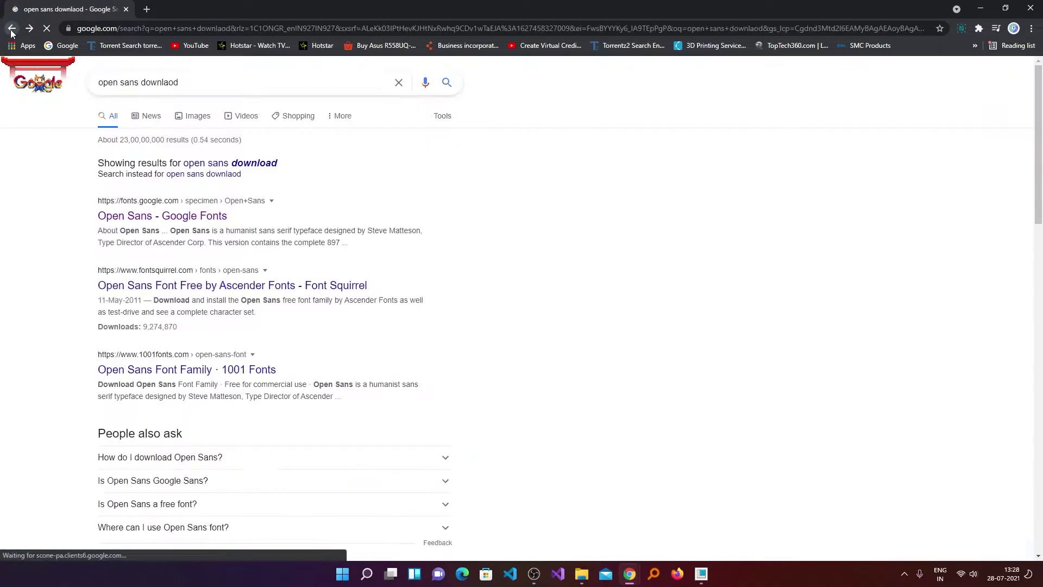
left_click(11, 28)
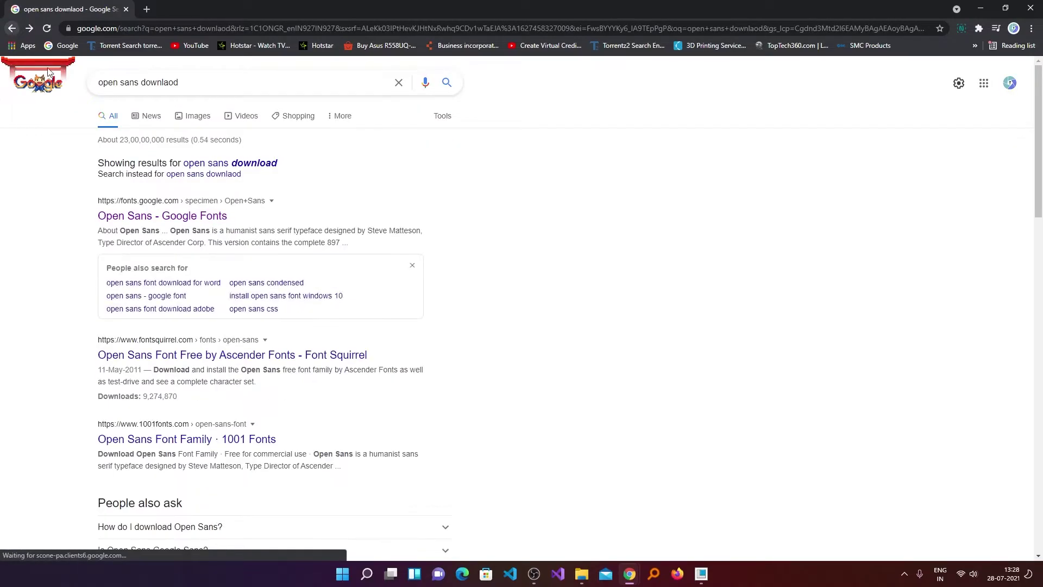
left_click(220, 218)
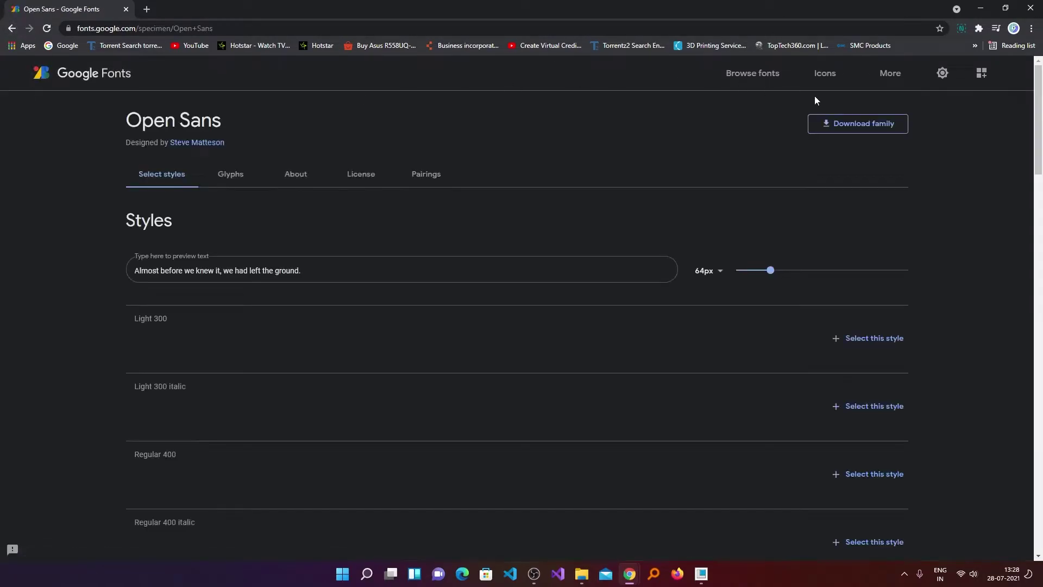
key("alt+Tab")
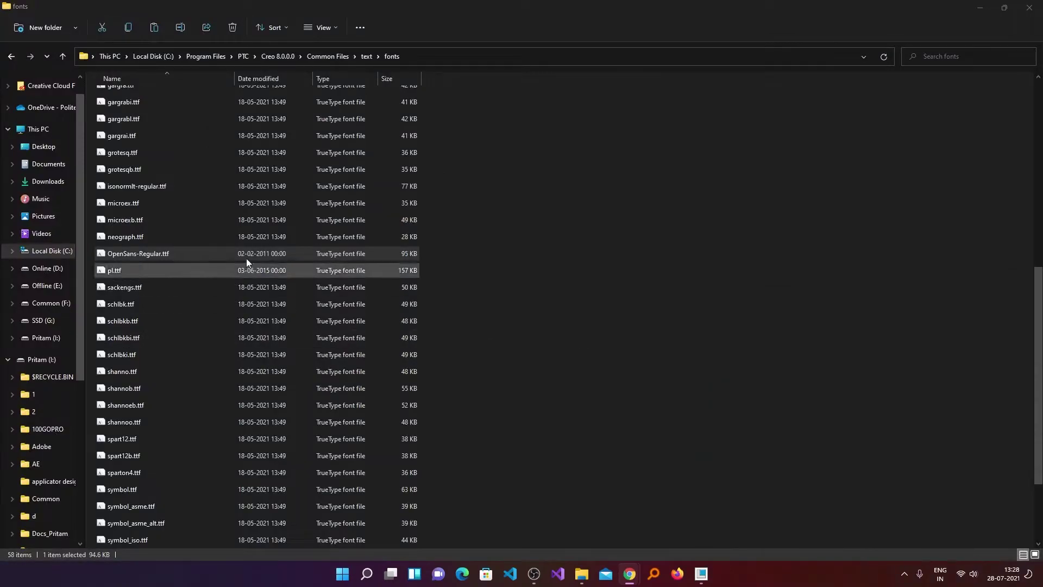
left_click(1030, 8)
scroll(620, 219, "up", 5)
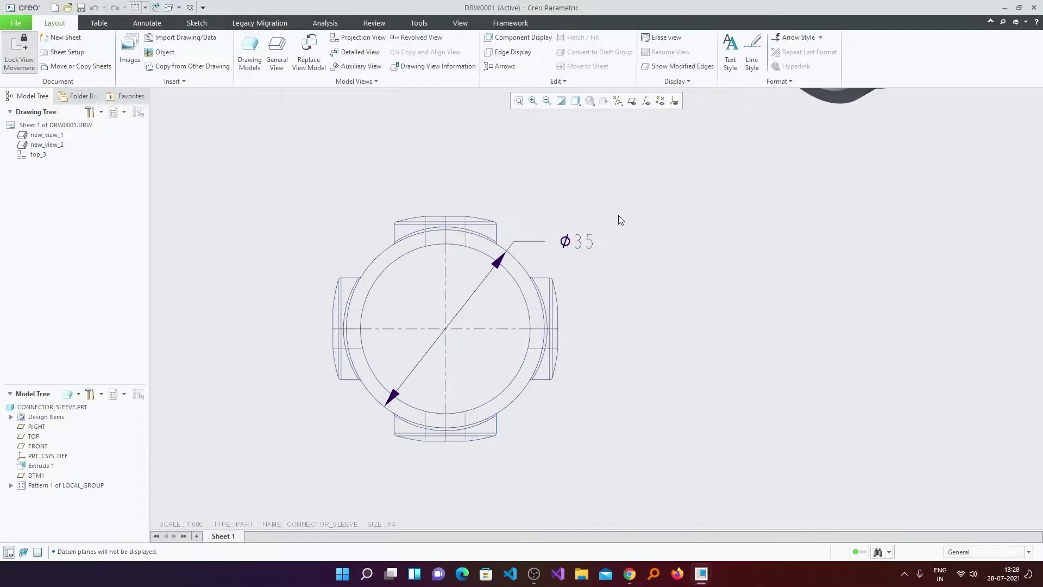
left_click(14, 24)
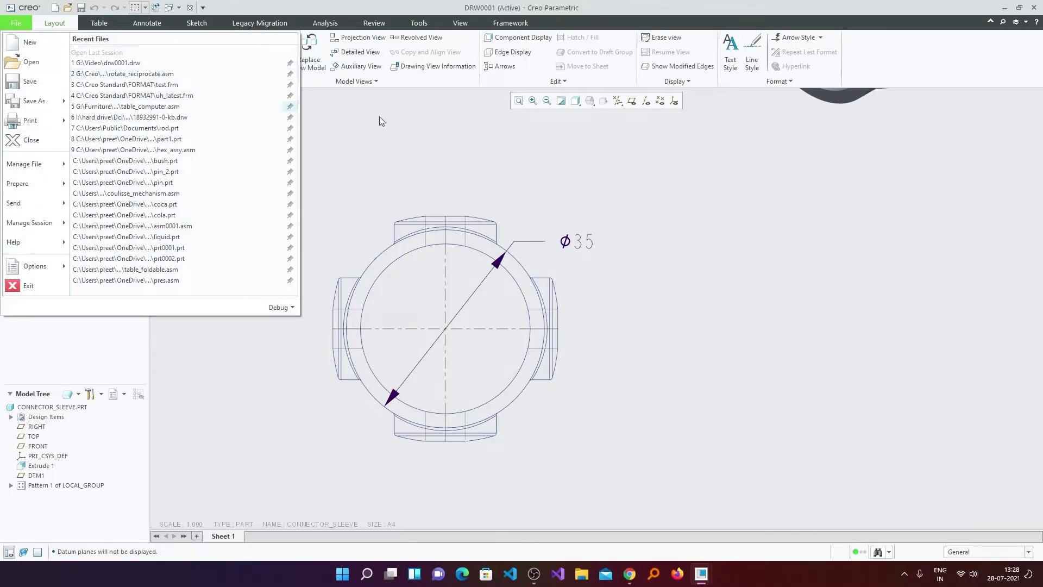
left_click(471, 173)
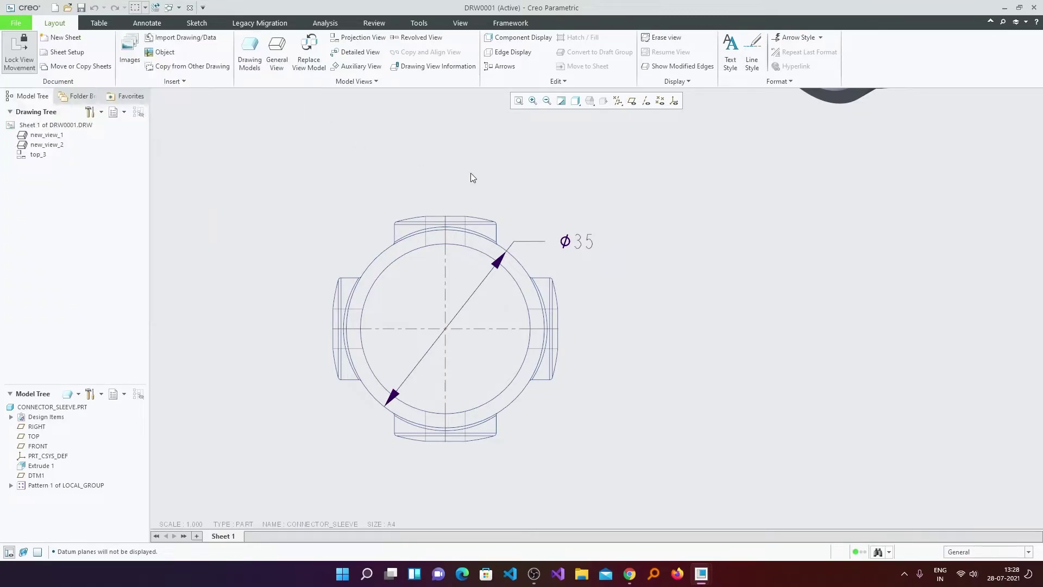
left_click(588, 243)
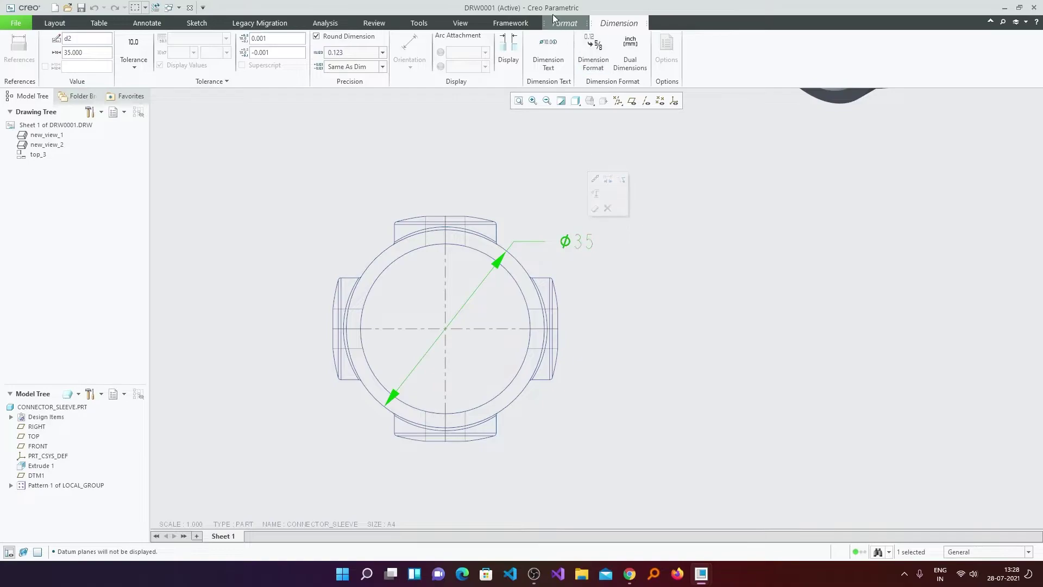
left_click(564, 23)
left_click(84, 37)
scroll(117, 186, "down", 2)
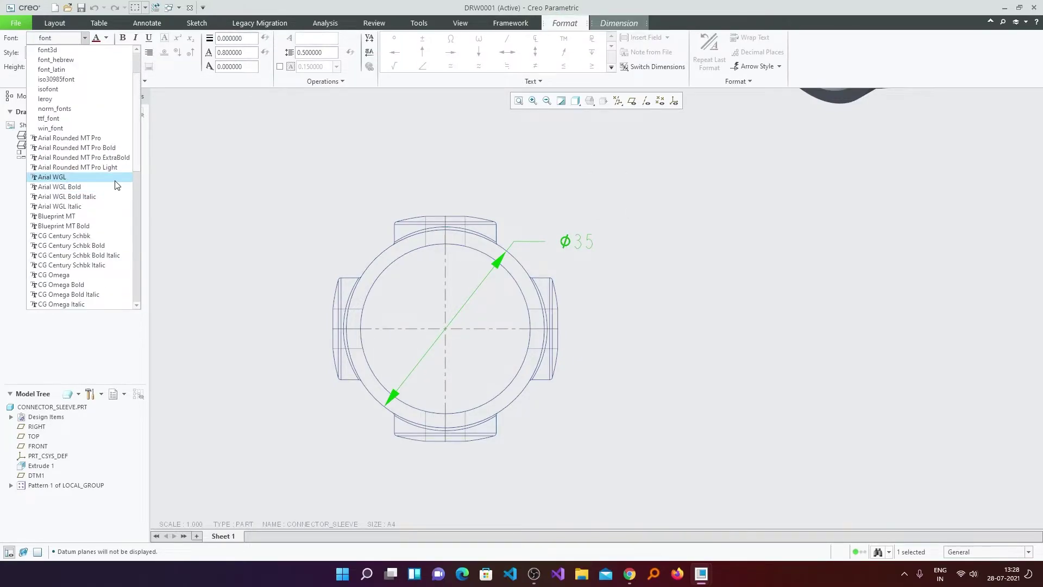
scroll(115, 187, "down", 10)
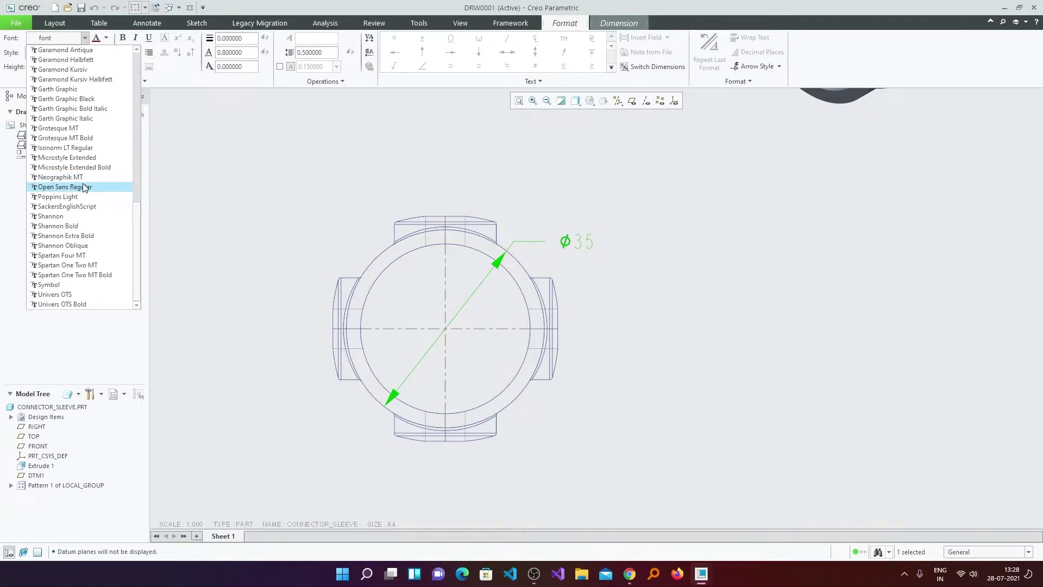
left_click(171, 173)
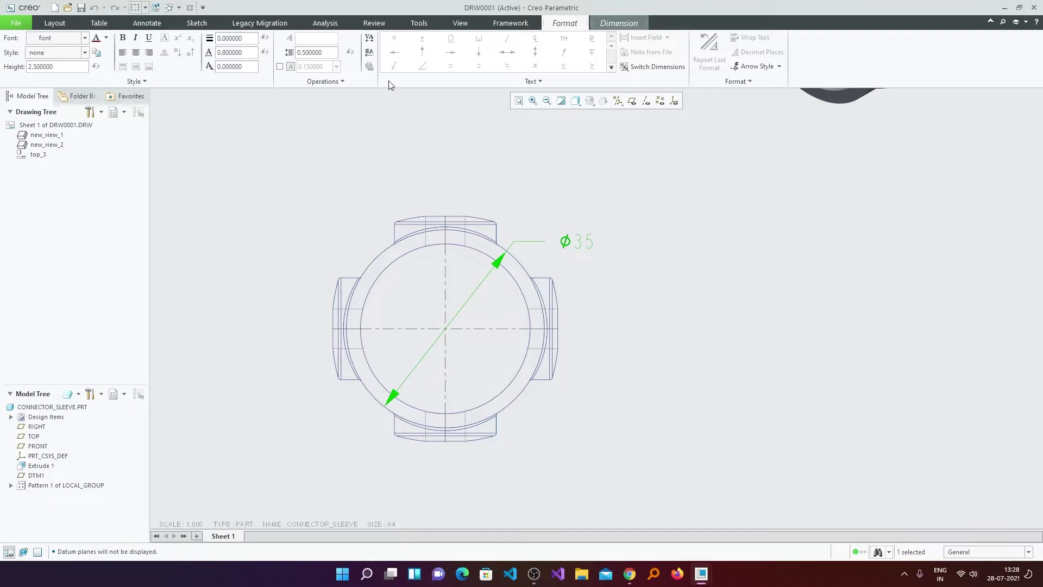
Open the drawing's Detail Options from File > Prepare > Drawing Properties
left_click(569, 131)
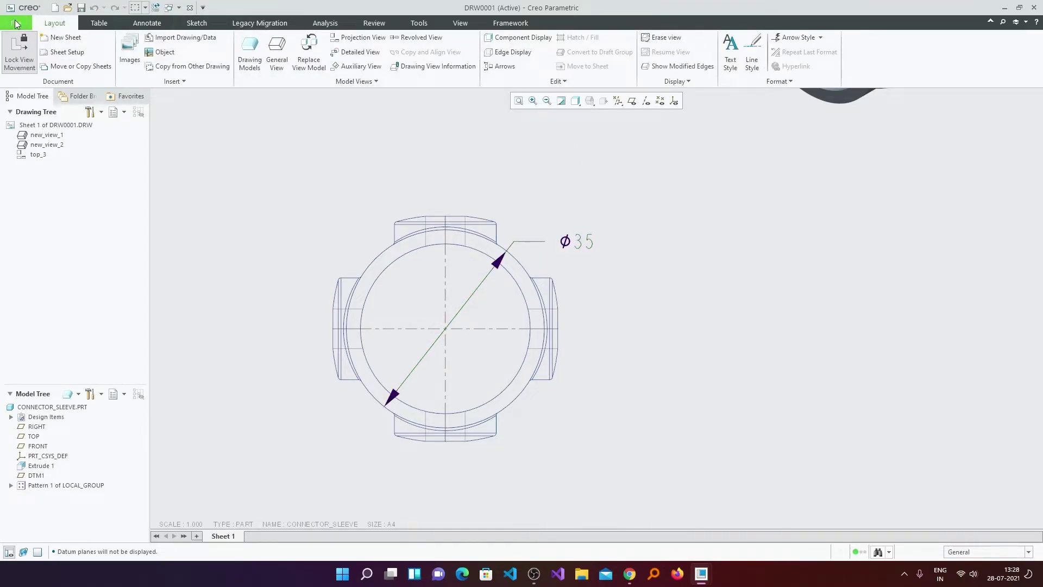
left_click(16, 22)
mouse_move(43, 187)
left_click(127, 59)
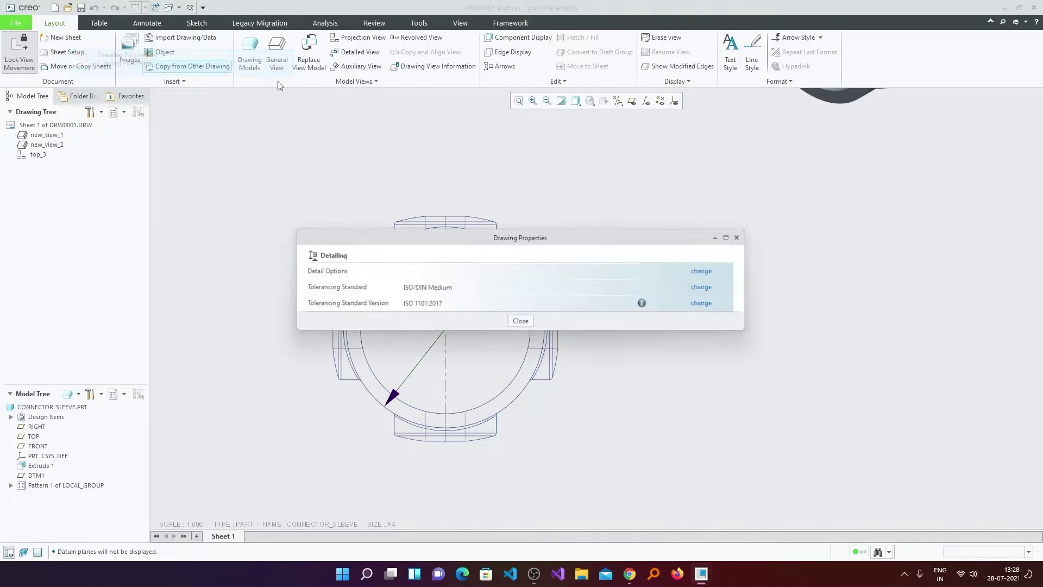
left_click(706, 271)
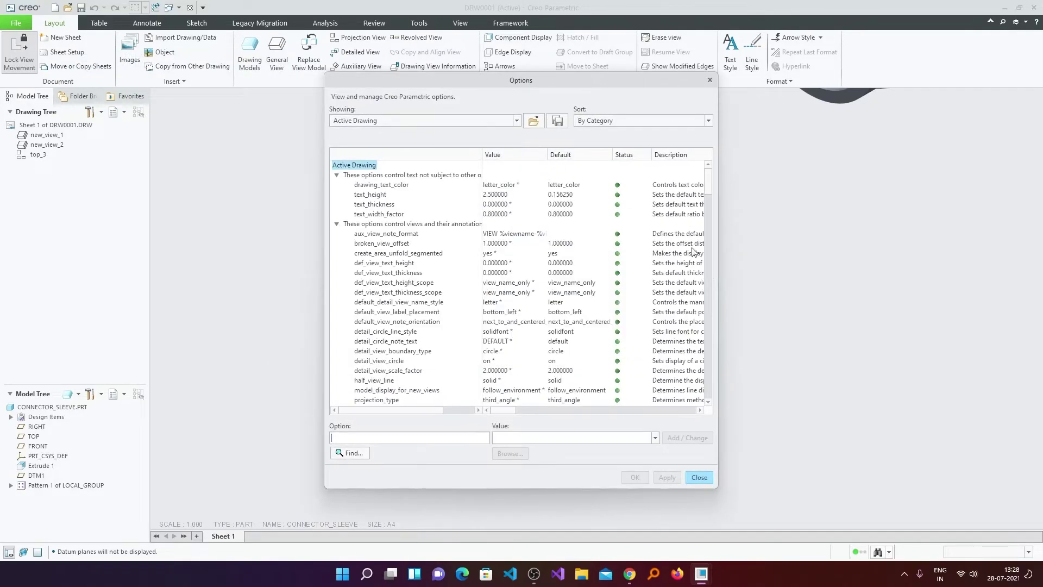
Enter default_annotation_font as the option and bring the Creo fonts folder forward
scroll(551, 250, "down", 4)
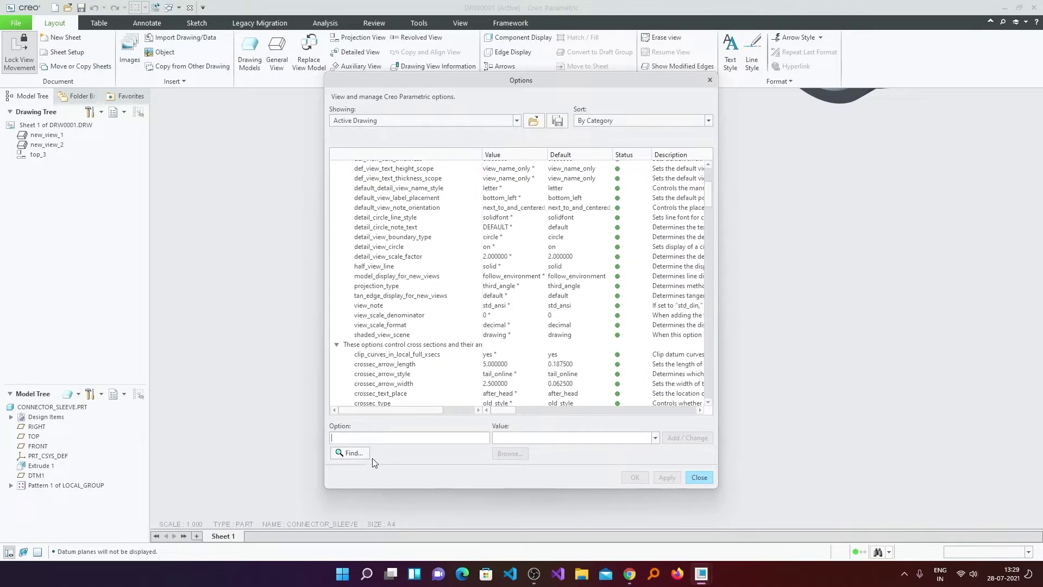
type("defa")
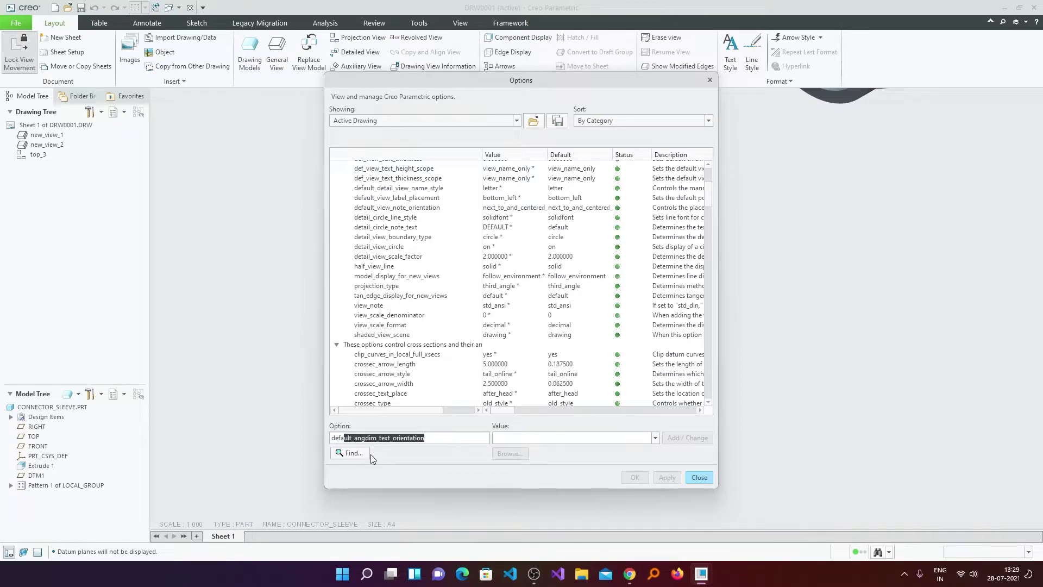
type("ult _ann")
key("Return")
key("alt+Tab")
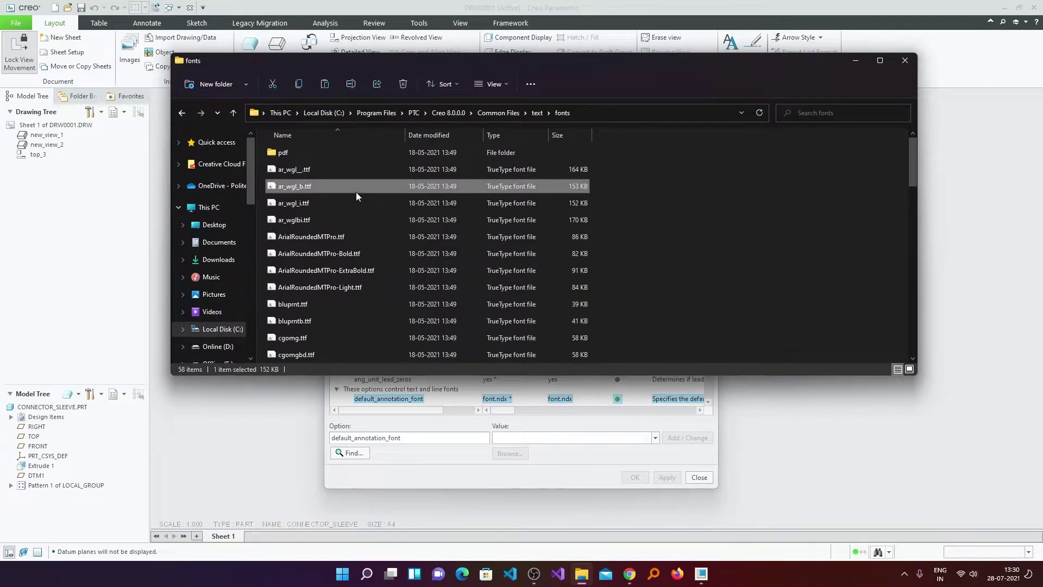
Put the OpenSans-Regular.ttf file name into rename mode and open its edit menu
scroll(357, 192, "down", 10)
right_click(332, 151)
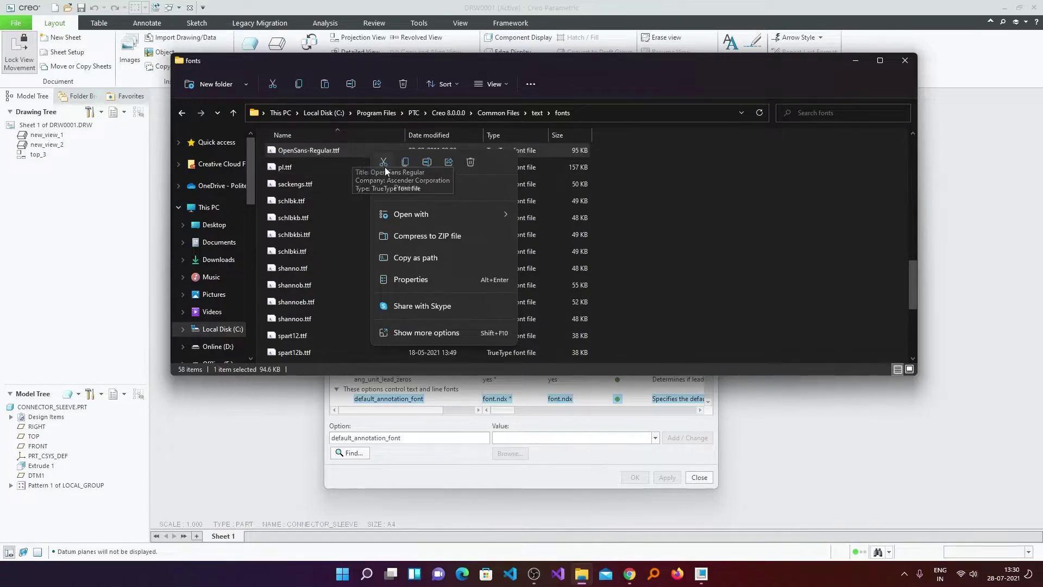
left_click(393, 158)
right_click(316, 149)
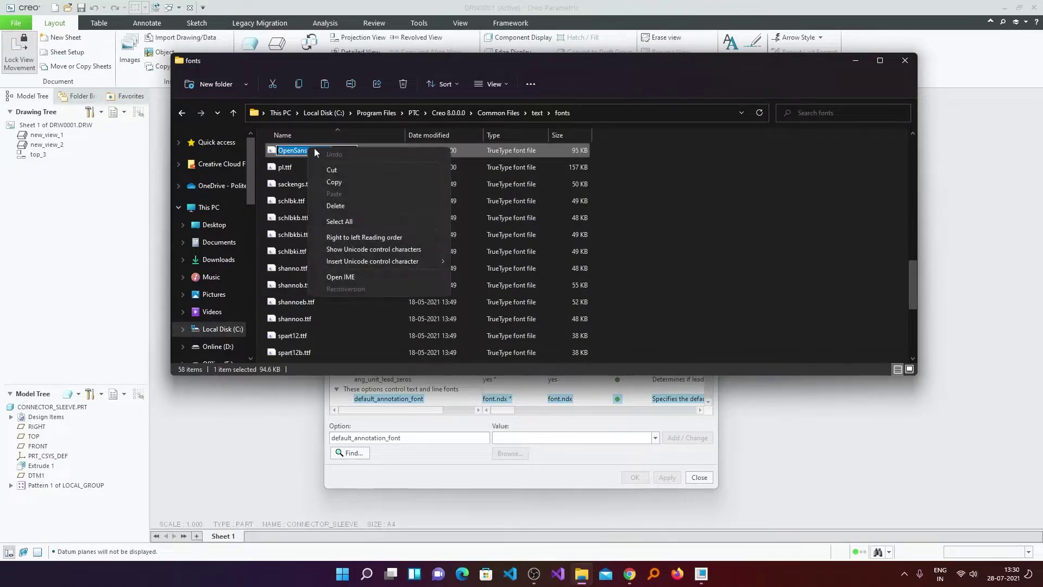
Copy OpenSans-Regular and paste it as the default_annotation_font value
left_click(344, 181)
left_click(157, 210)
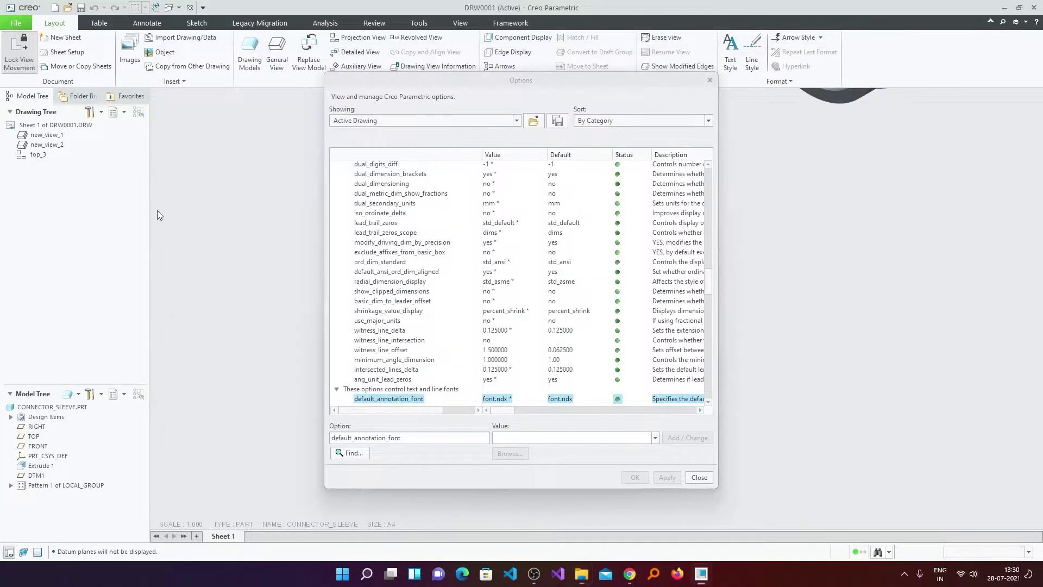
left_click(544, 443)
right_click(546, 443)
left_click(571, 478)
key("Return")
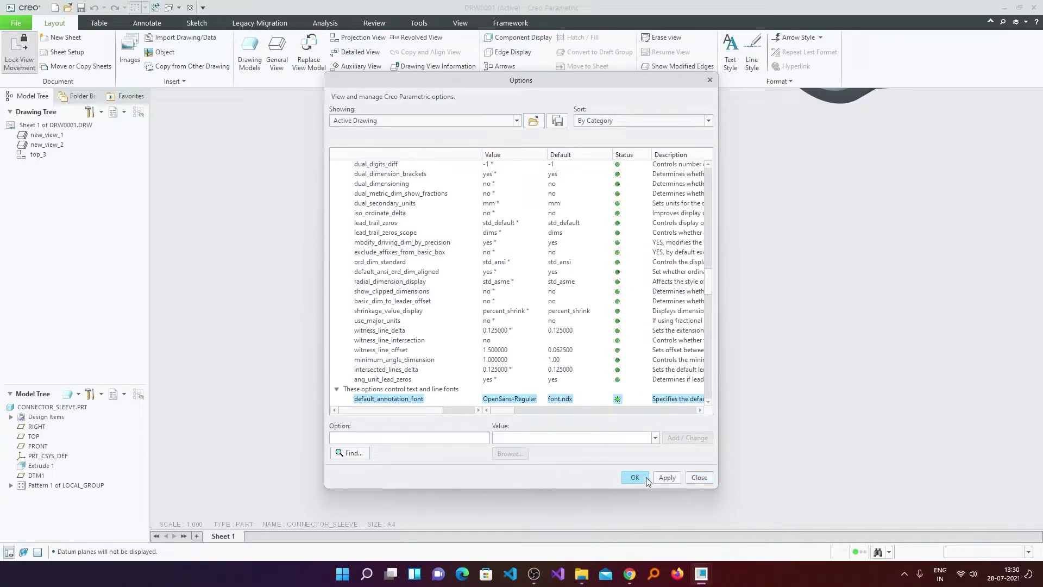
Confirm the detail options and close Drawing Properties, checking the ø35 dimension's new font
left_click(641, 477)
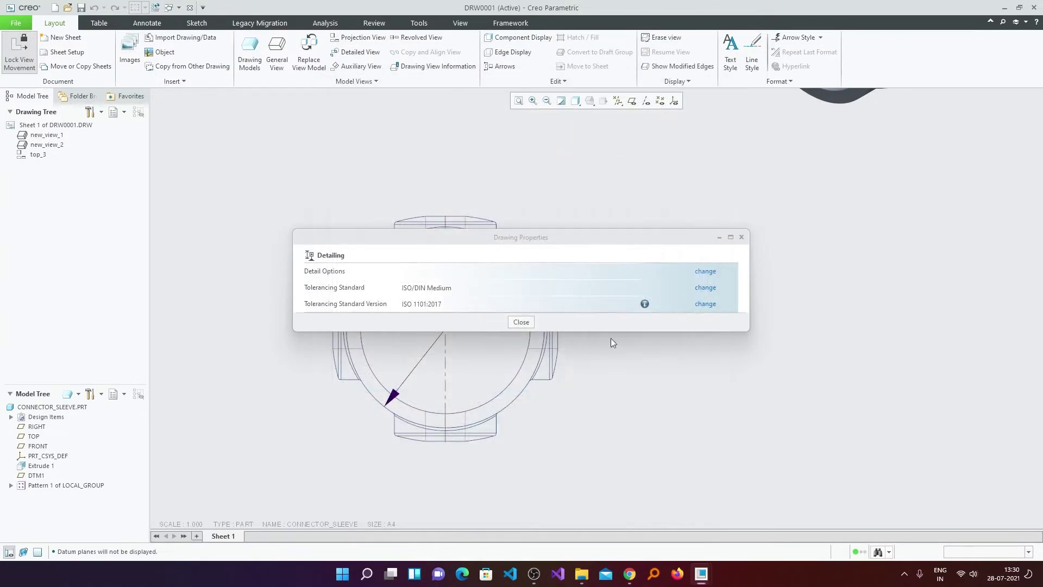
left_click(516, 323)
scroll(548, 301, "up", 3)
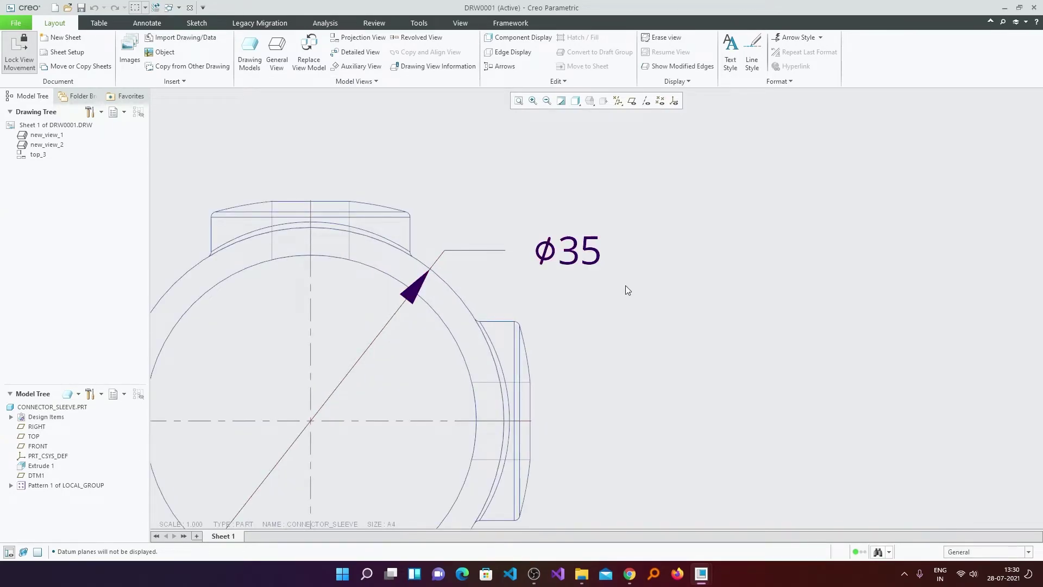
scroll(626, 285, "down", 5)
scroll(598, 288, "up", 5)
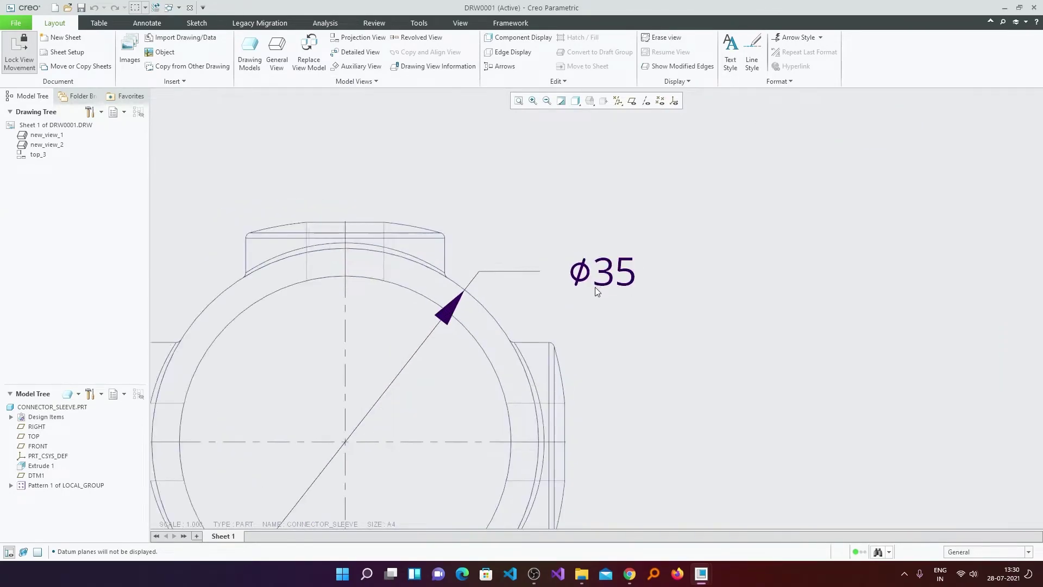
scroll(630, 259, "down", 3)
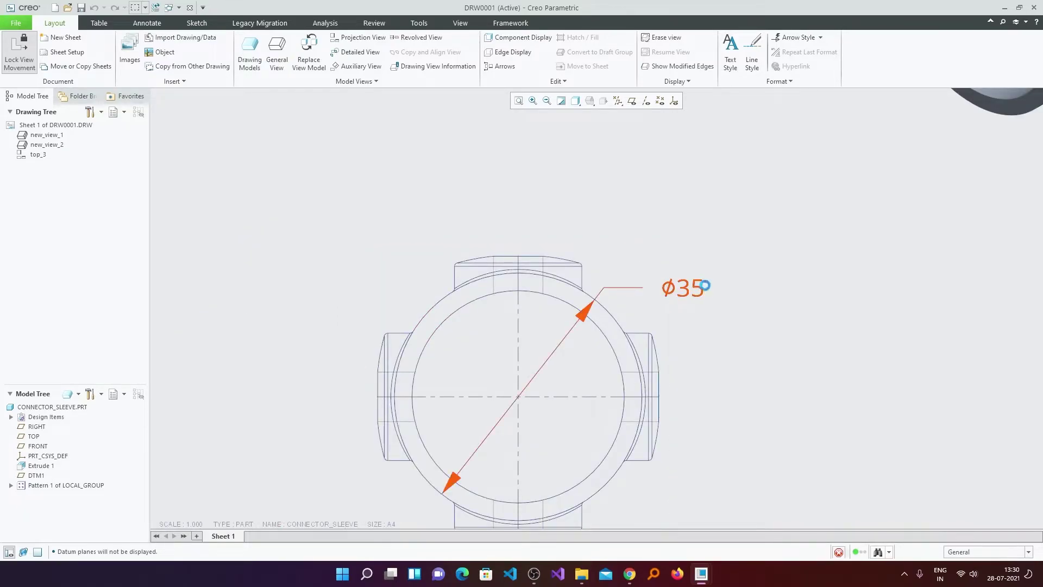
Nudge the ø35 dimension slightly right and down and check its text font
left_click_drag(705, 285, 725, 293)
left_click(574, 23)
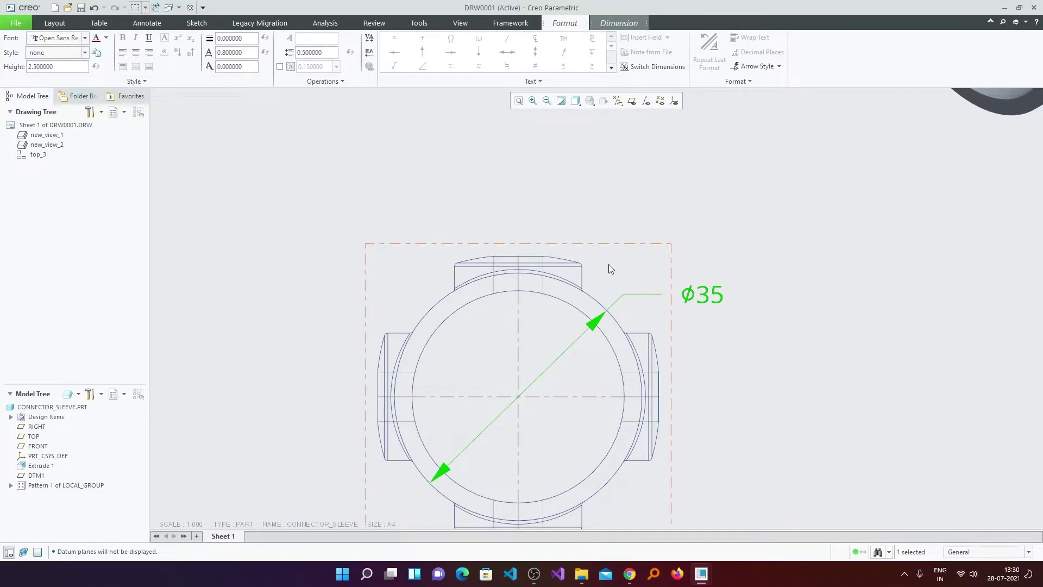
left_click(425, 164)
Add a ø30 diameter dimension on the inner circle, placed above the end view
left_click(147, 23)
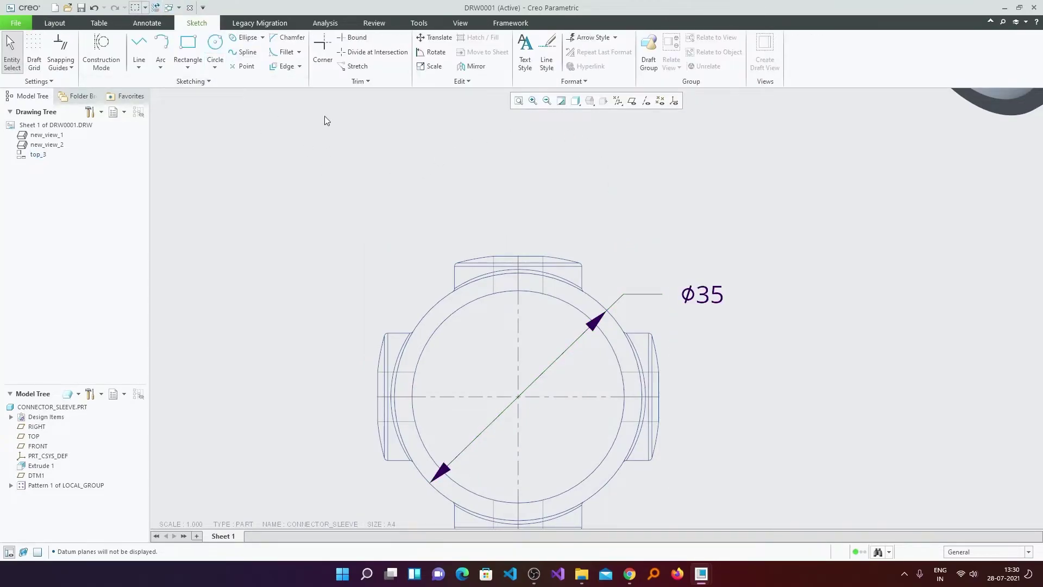
left_click(247, 50)
left_click(572, 303)
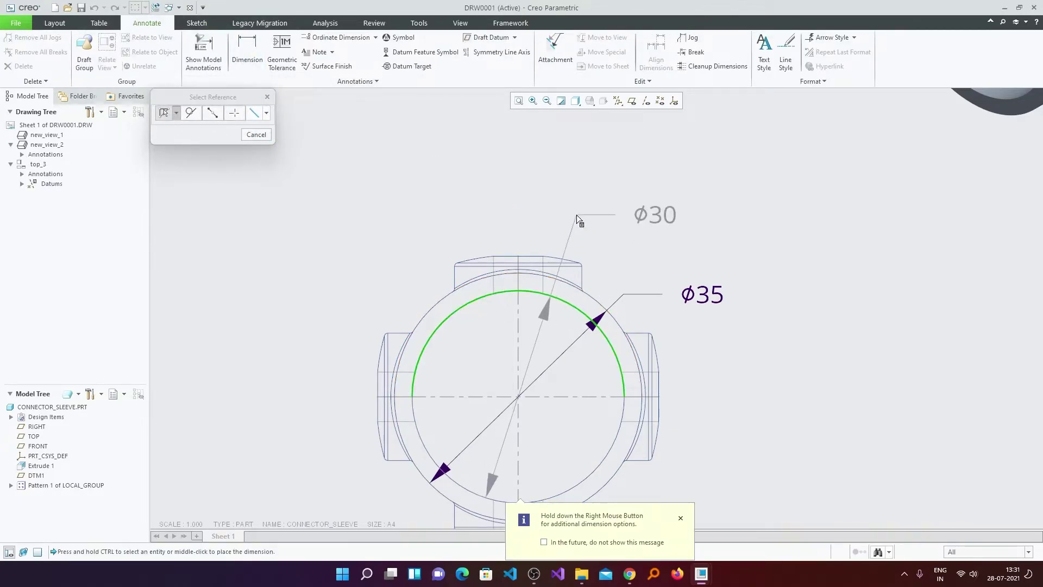
middle_click(549, 211)
left_click(256, 135)
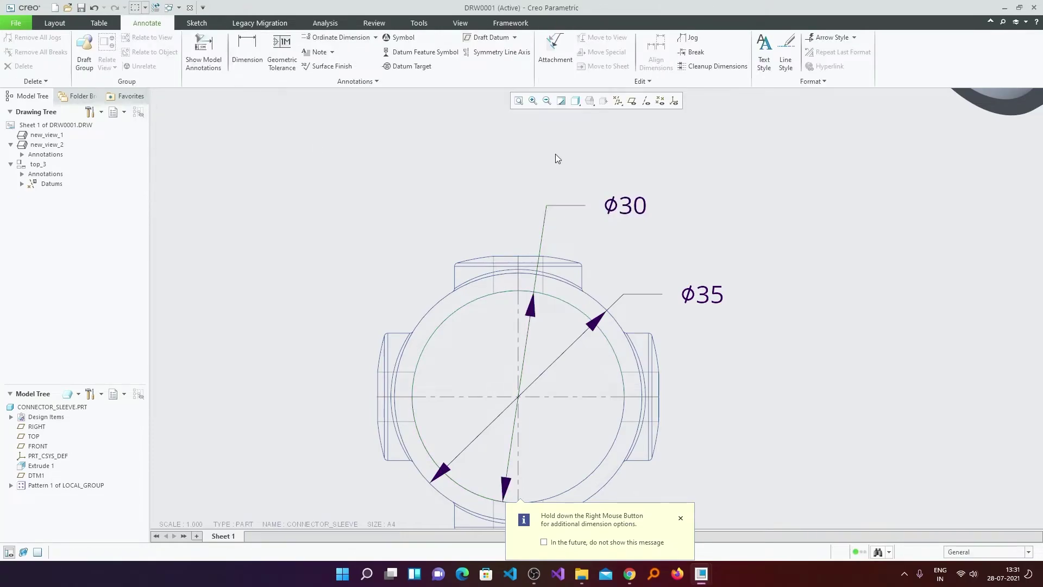
left_click(624, 206)
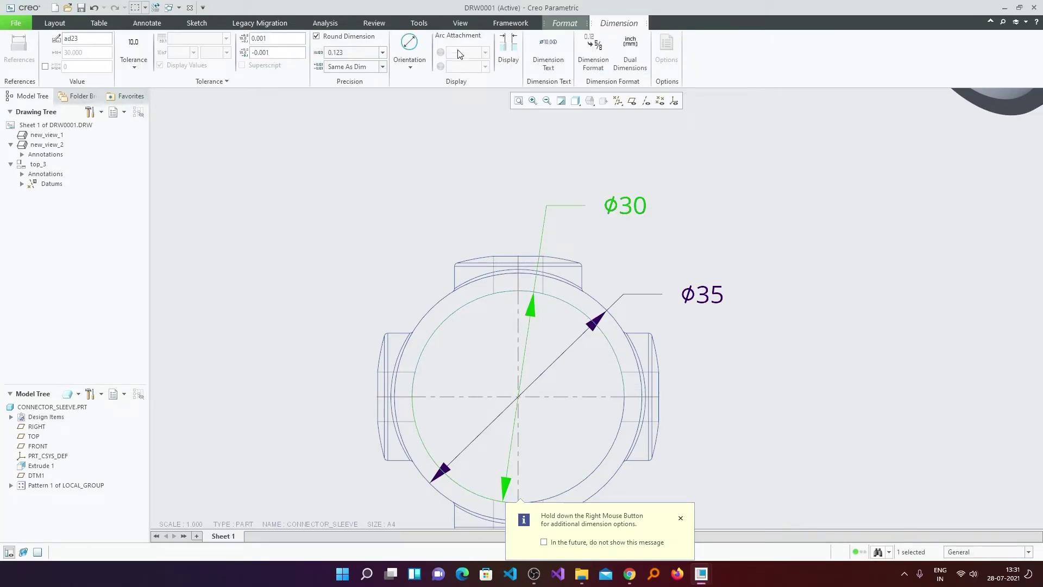
left_click(703, 233)
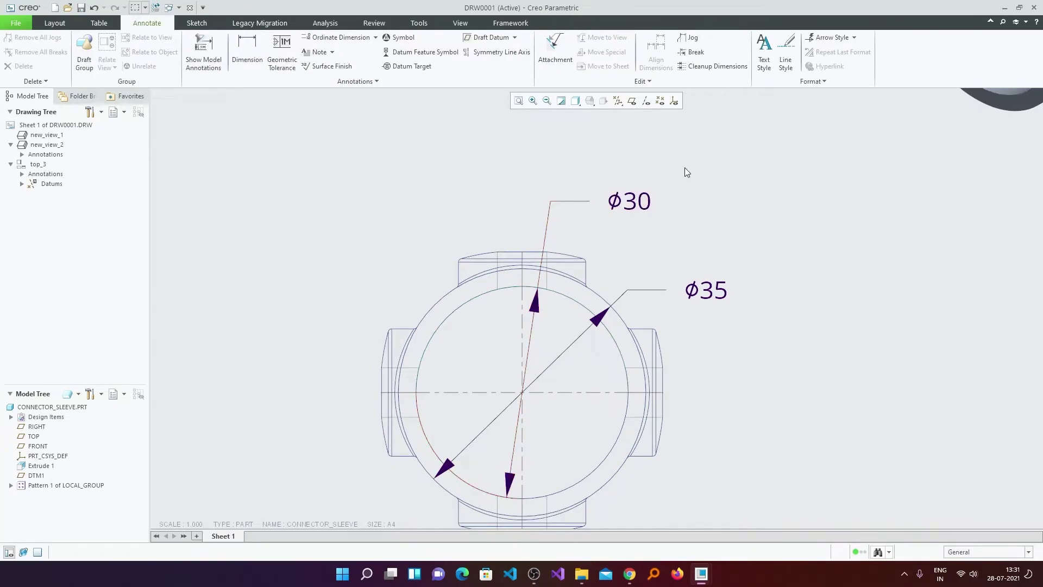
left_click(639, 198)
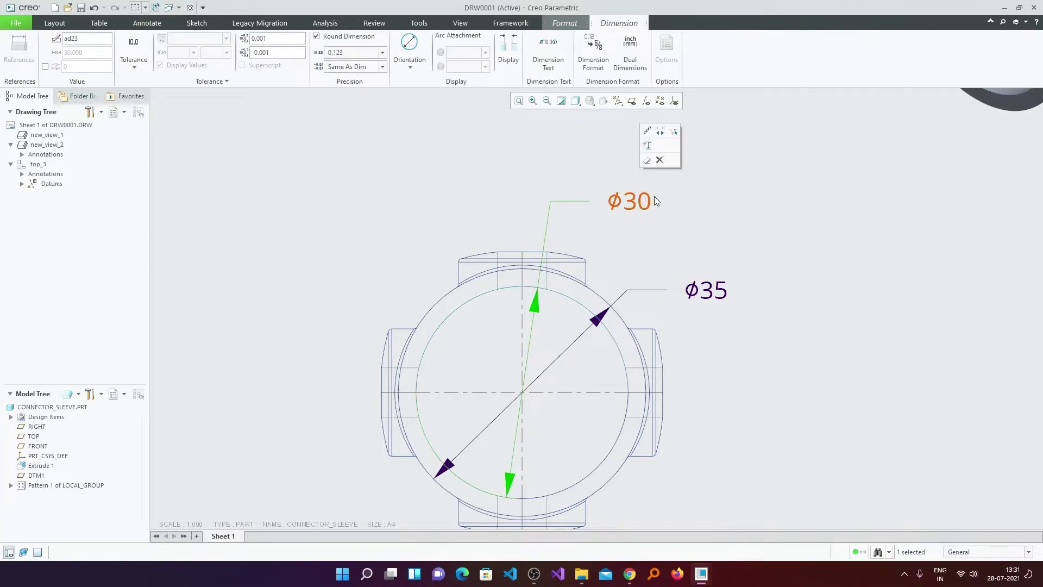
left_click(15, 23)
Open Detail Options, move it aside, and review text_height, text_thickness and text_width_factor
mouse_move(44, 185)
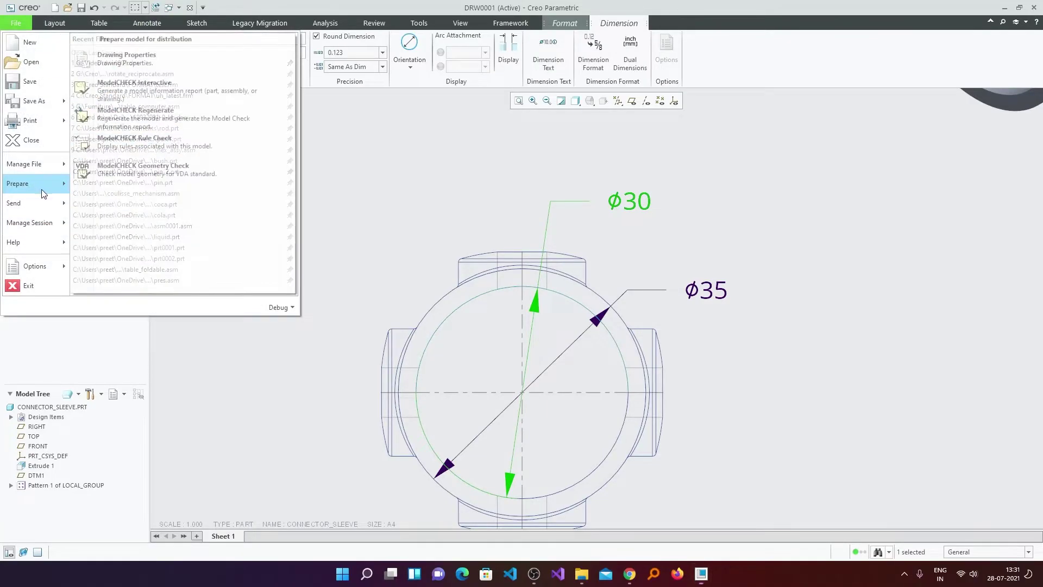
left_click(132, 62)
left_click(705, 271)
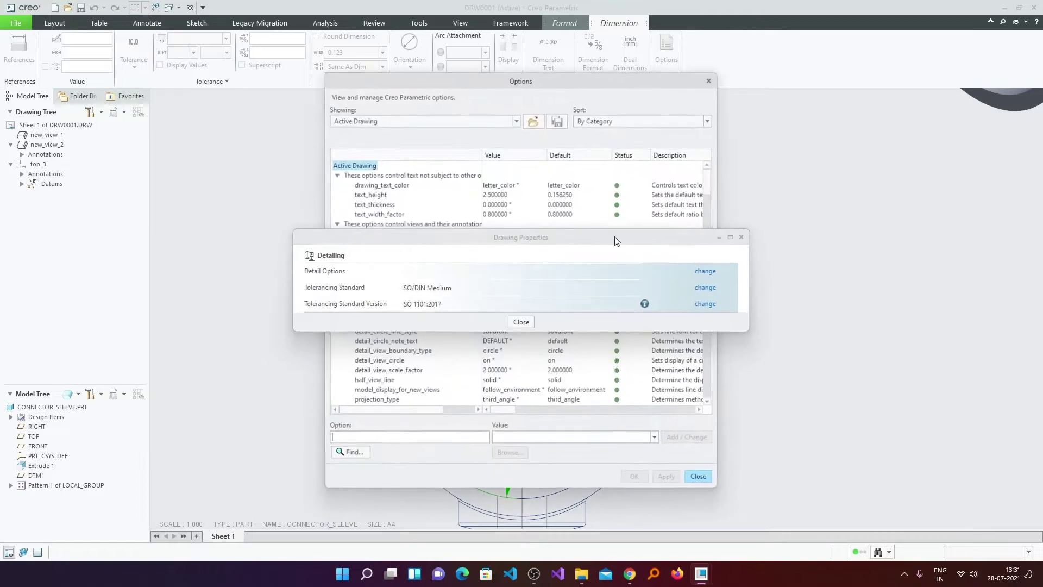
left_click_drag(481, 77, 654, 66)
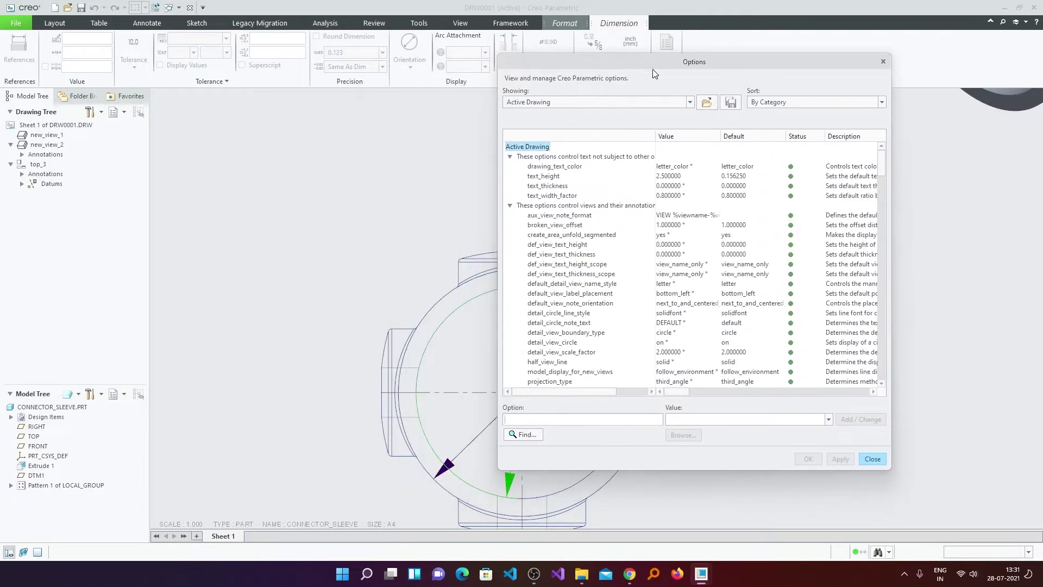
left_click(554, 177)
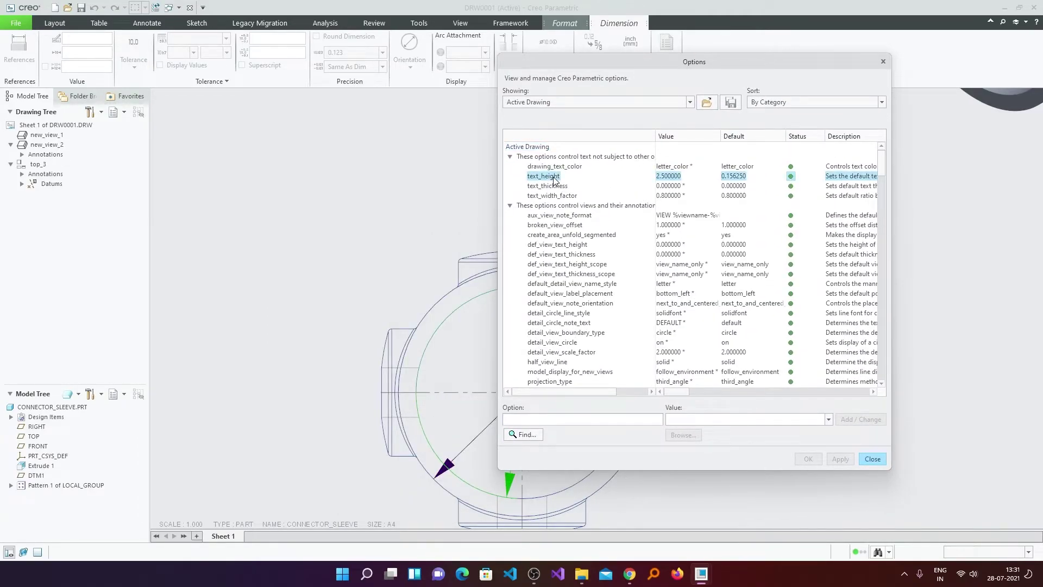
left_click(553, 186)
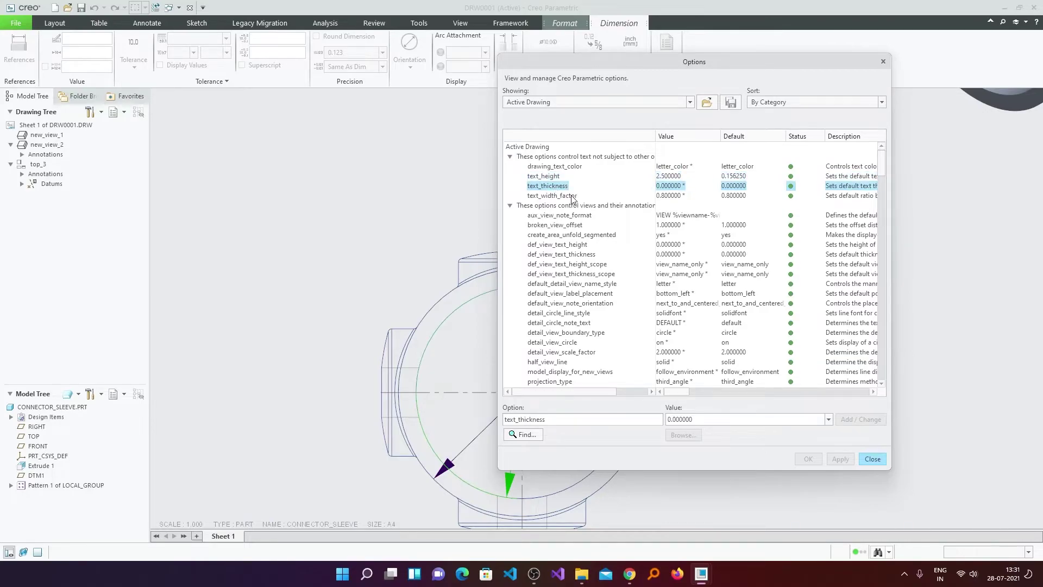
left_click(559, 197)
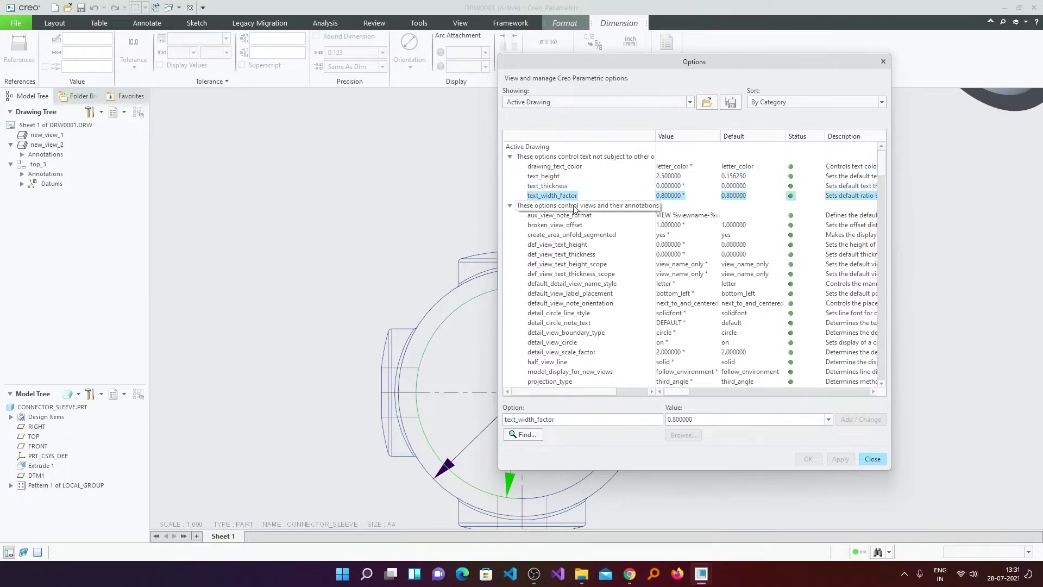
scroll(629, 216, "down", 4)
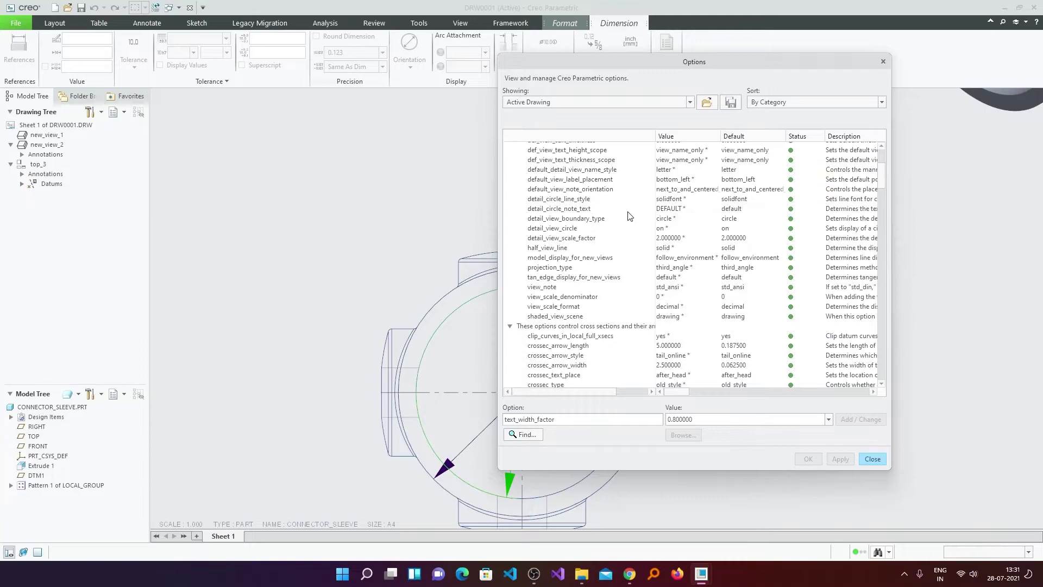
scroll(630, 216, "down", 8)
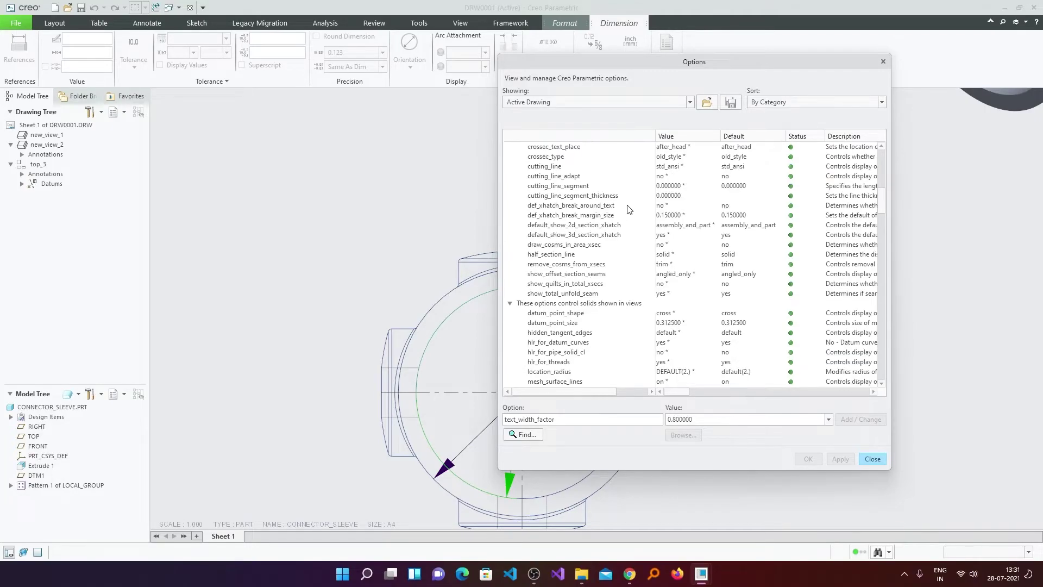
scroll(628, 209, "up", 4)
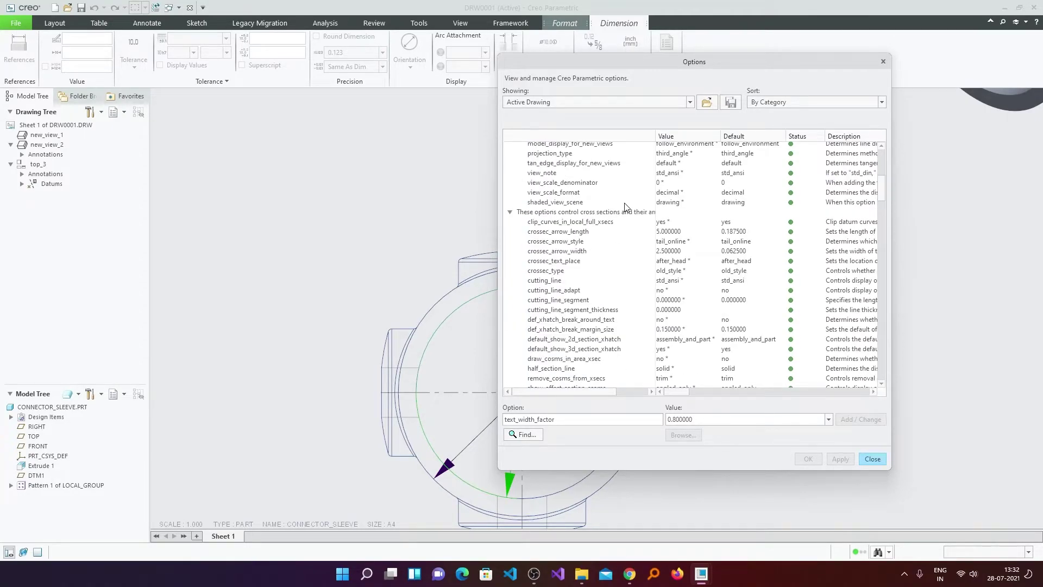
scroll(625, 207, "up", 8)
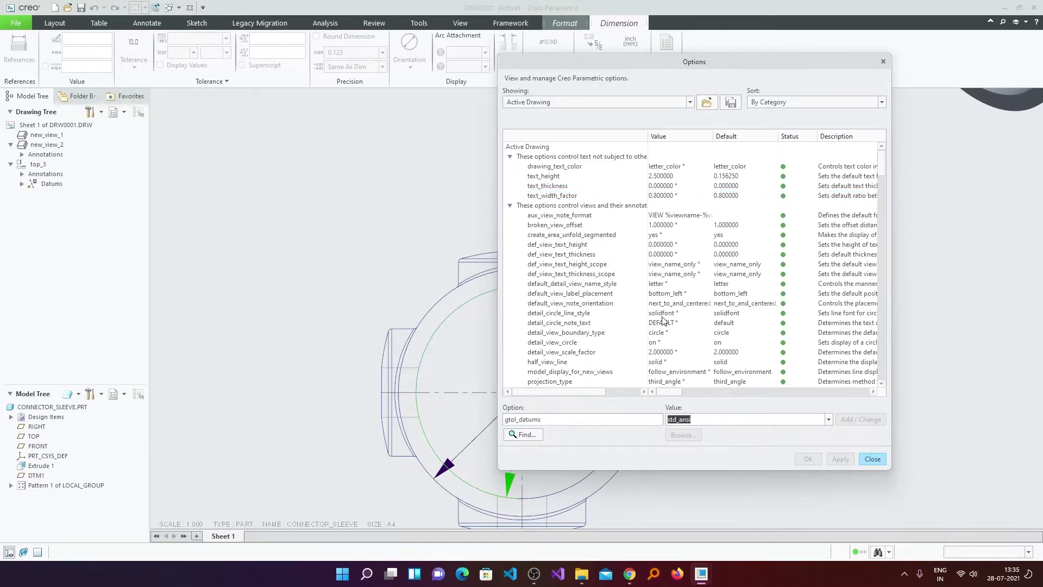
Replace the option with drawing_units and set its value to mm
left_click_drag(579, 418, 476, 424)
key("BackSpace")
type("draw")
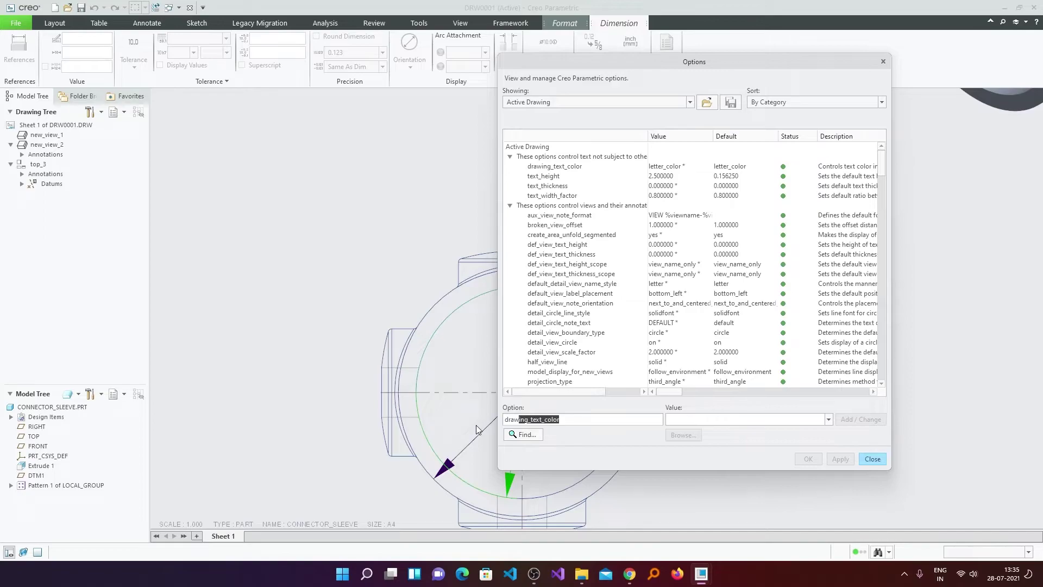
type("ing_units")
key("Return")
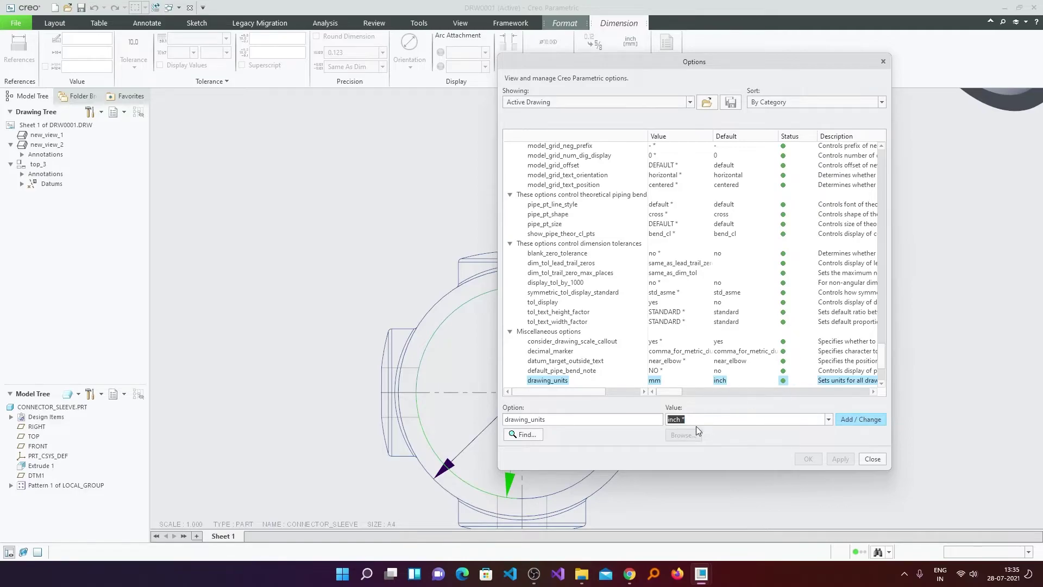
left_click(828, 419)
left_click(717, 438)
left_click(862, 418)
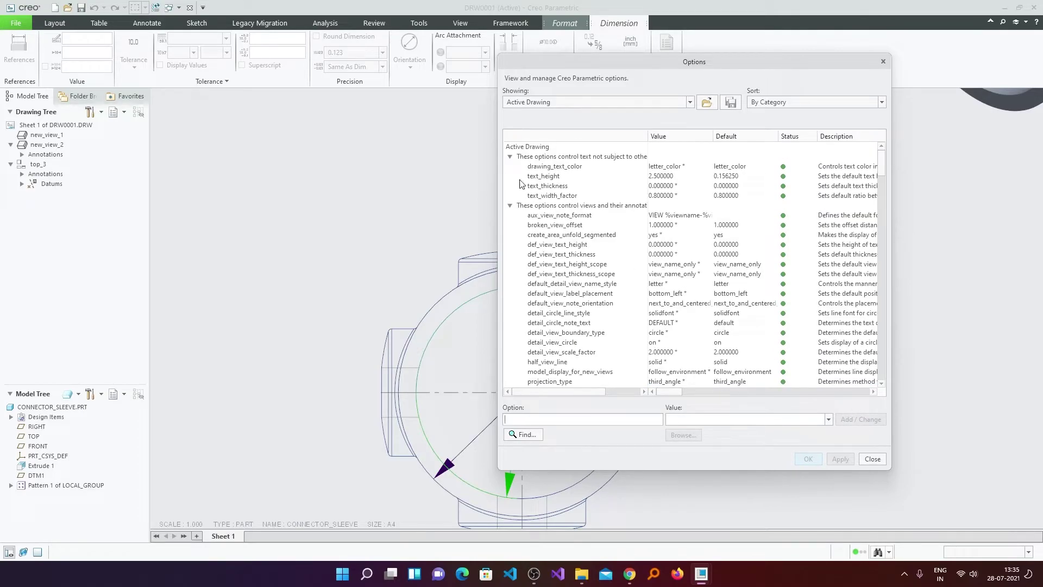
left_click(541, 176)
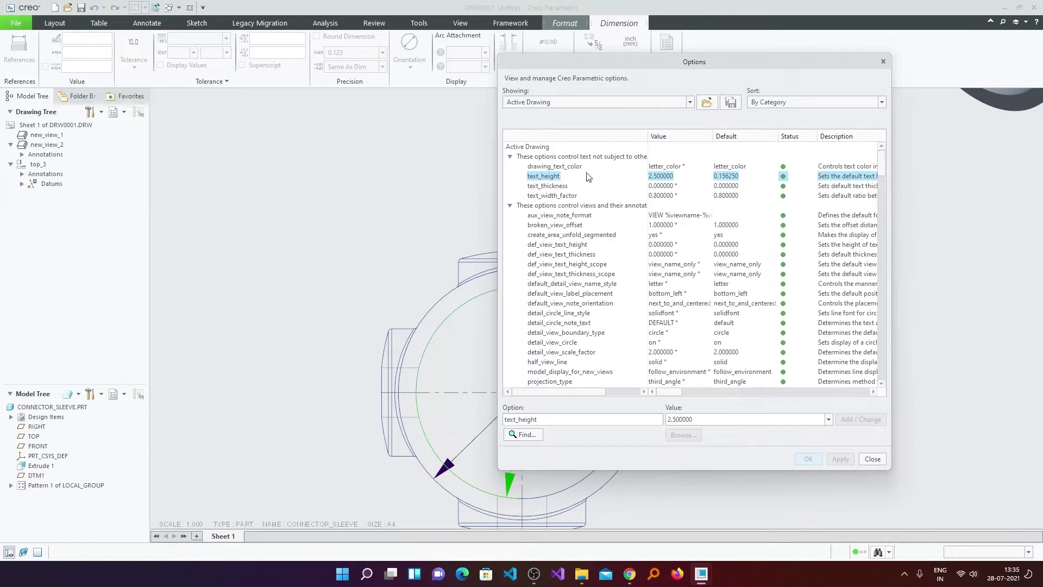
left_click(566, 186)
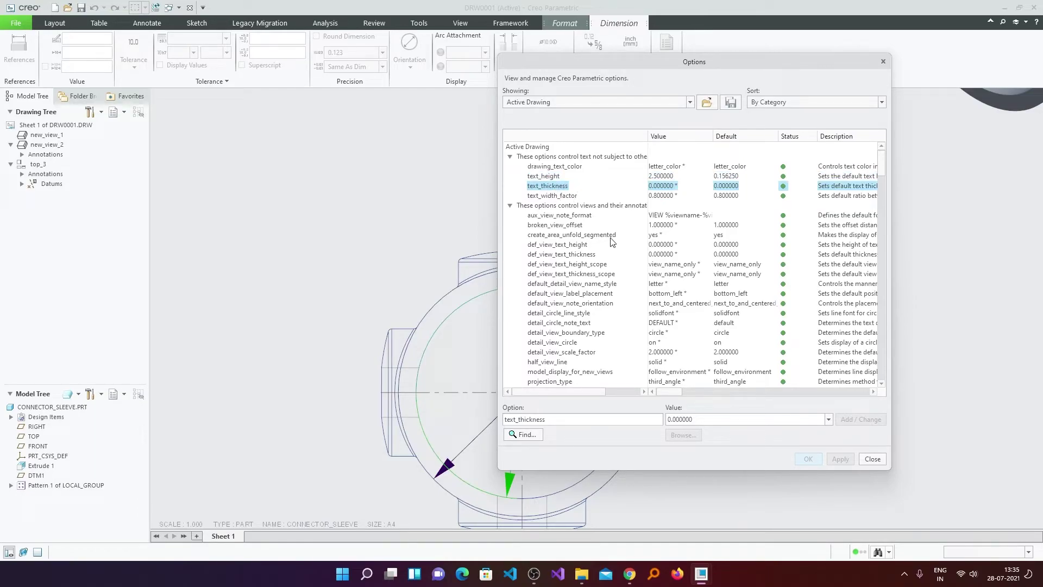
scroll(612, 241, "down", 10)
left_click(575, 306)
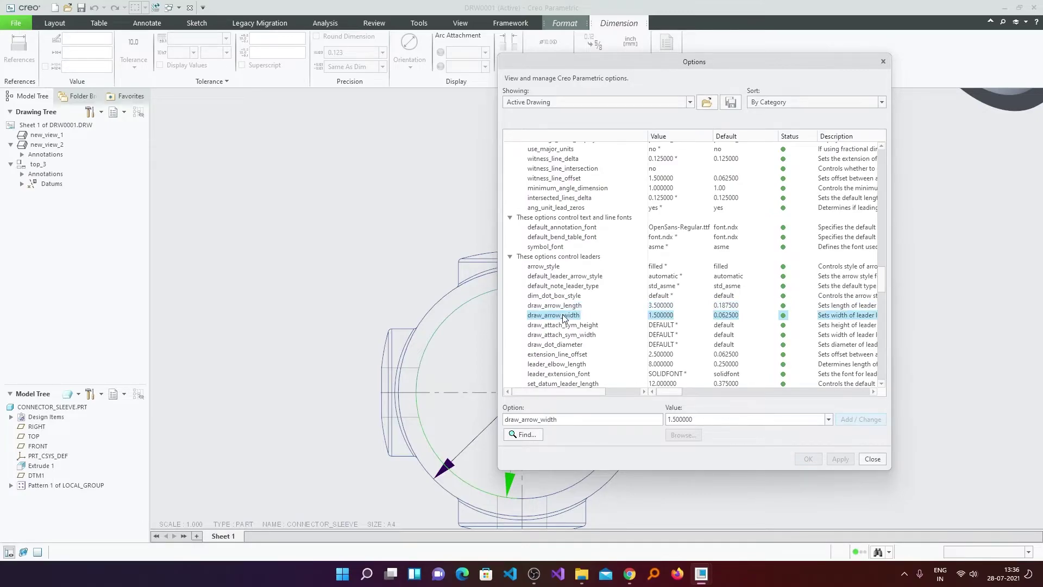
left_click(535, 307)
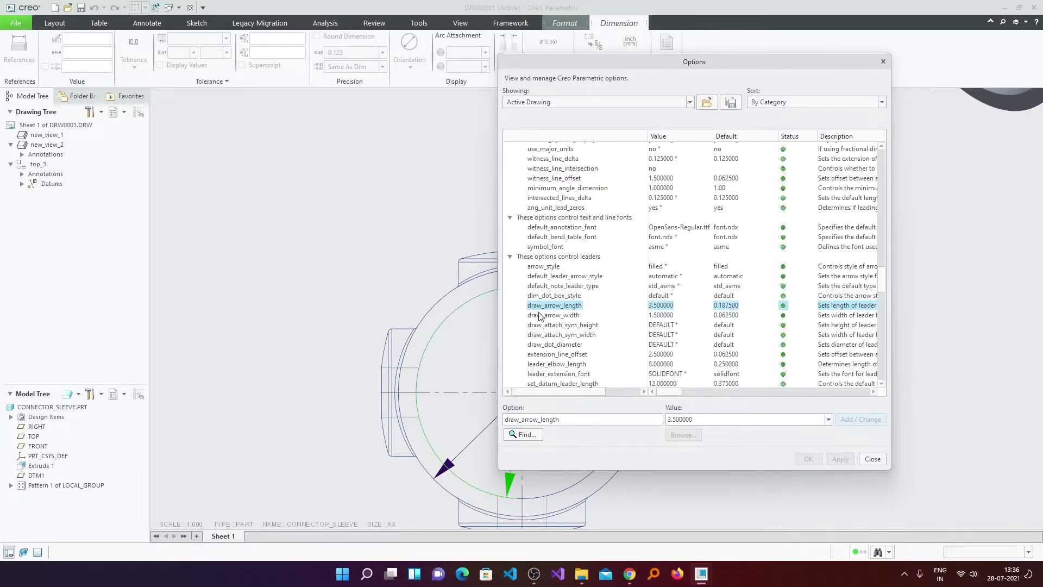
left_click(549, 318)
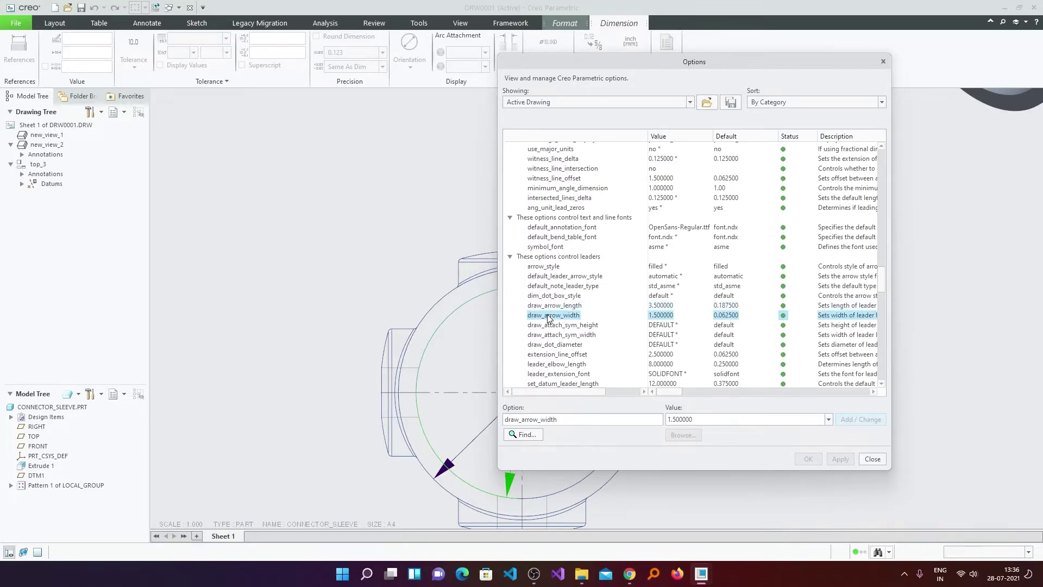
left_click(546, 267)
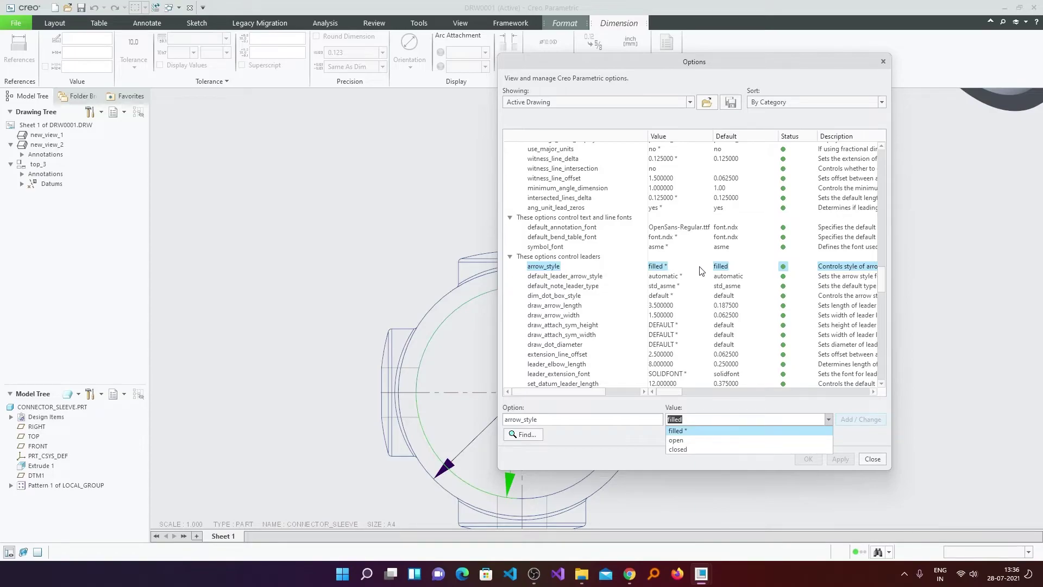
scroll(652, 323, "down", 6)
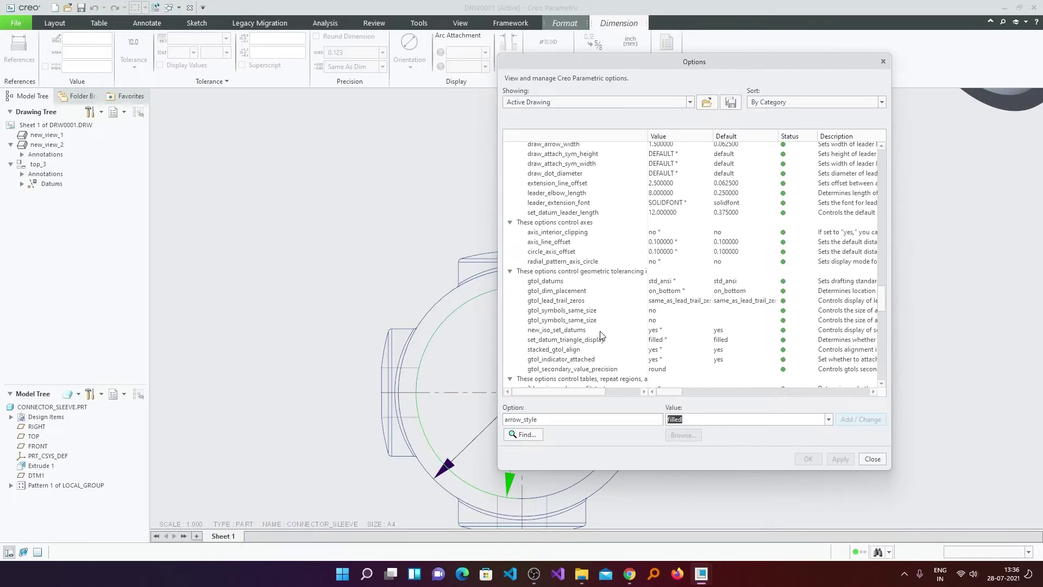
scroll(601, 334, "up", 15)
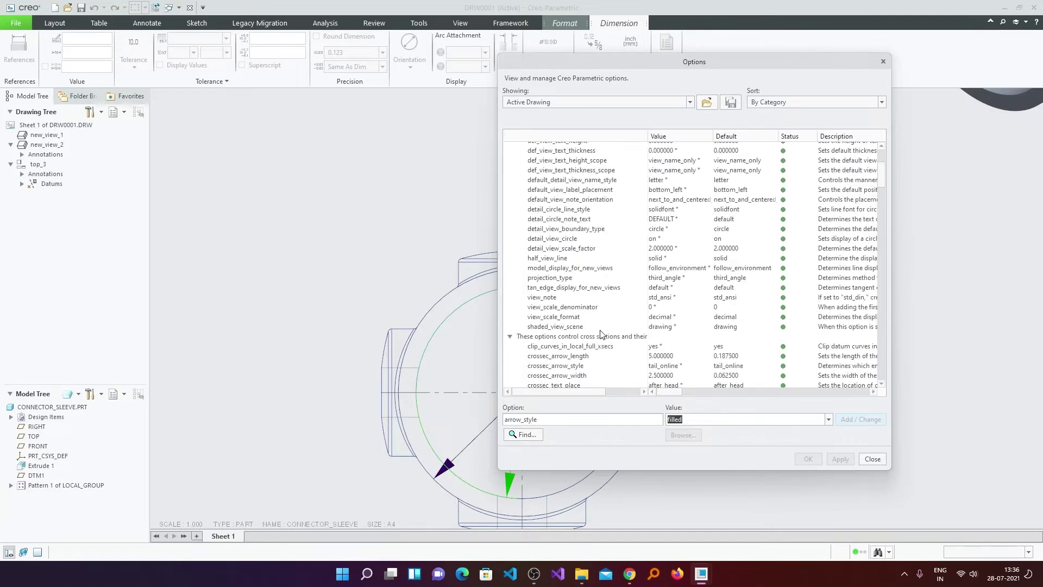
scroll(600, 333, "up", 4)
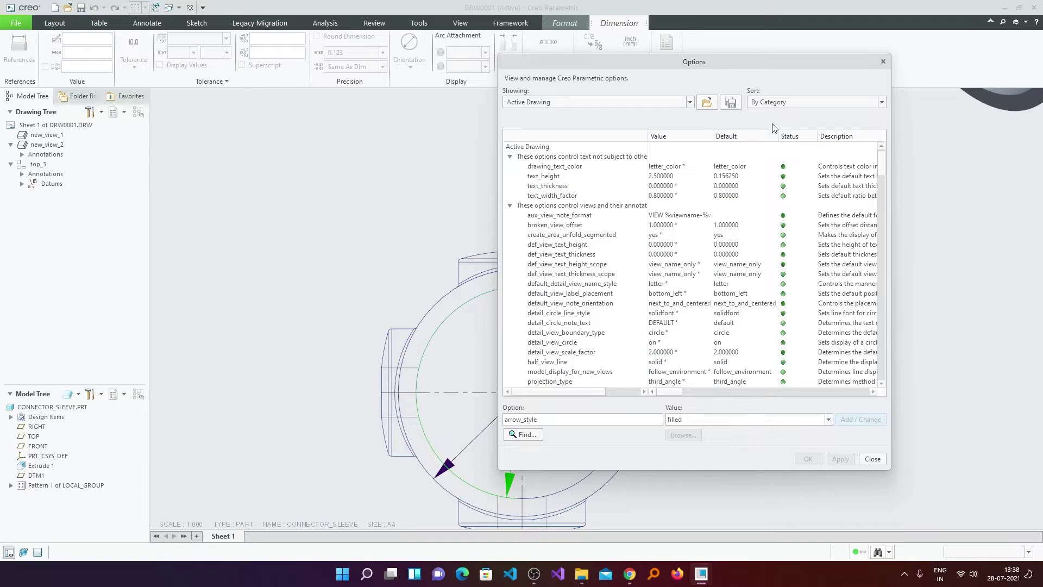
Name the detail settings file Prodetail and browse to C:\Creo Standard
left_click(736, 101)
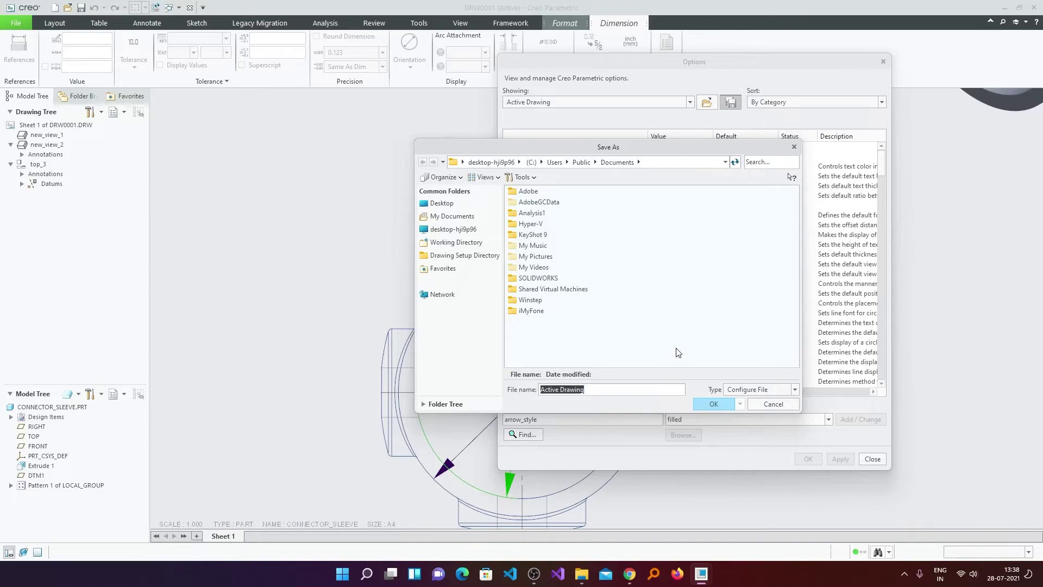
type("Prodetilail")
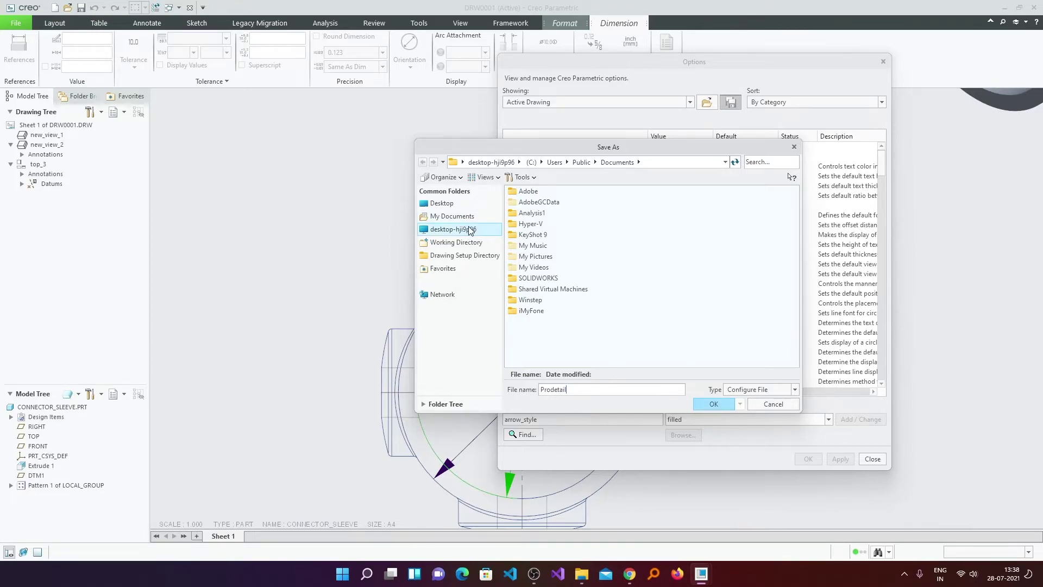
left_click(470, 231)
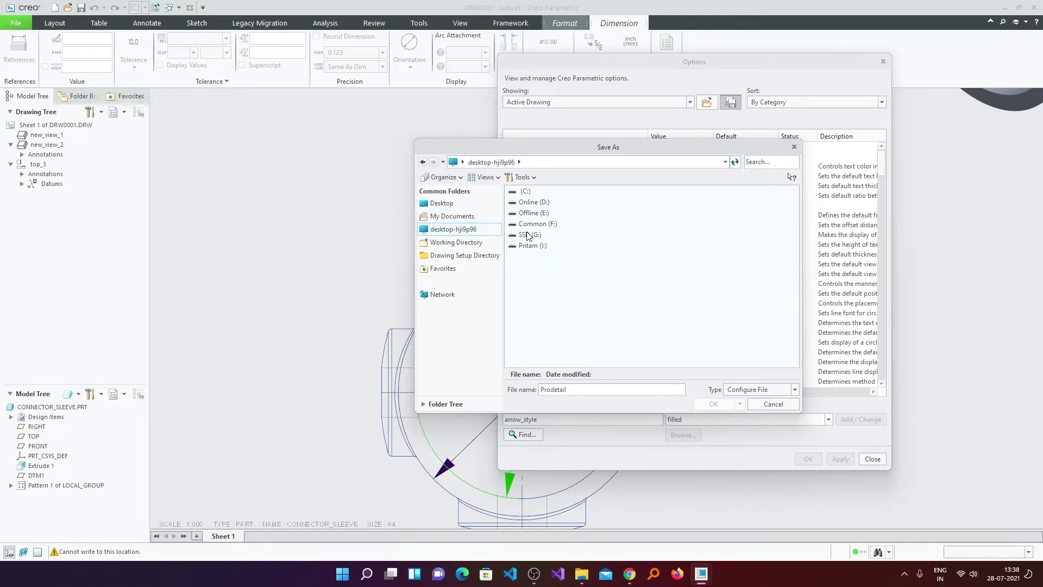
left_click(525, 193)
double_click(526, 194)
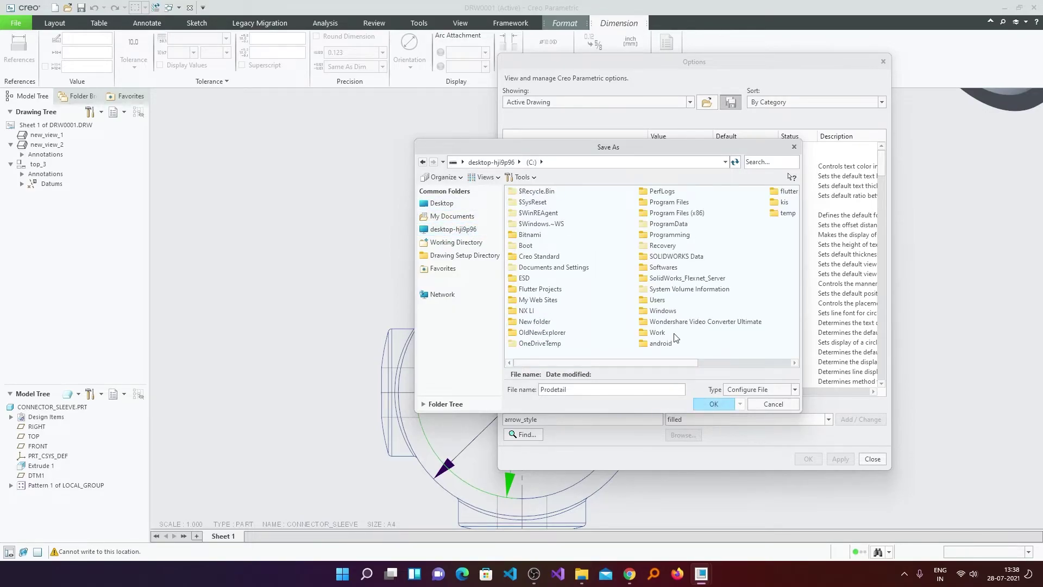
double_click(653, 306)
double_click(527, 224)
left_click(556, 224)
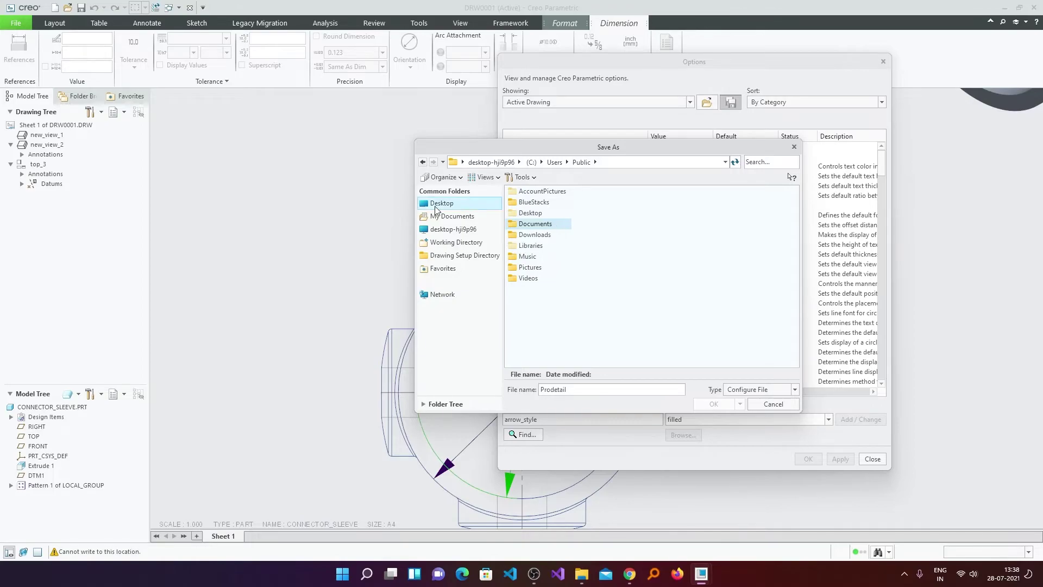
left_click(453, 229)
double_click(524, 197)
double_click(536, 256)
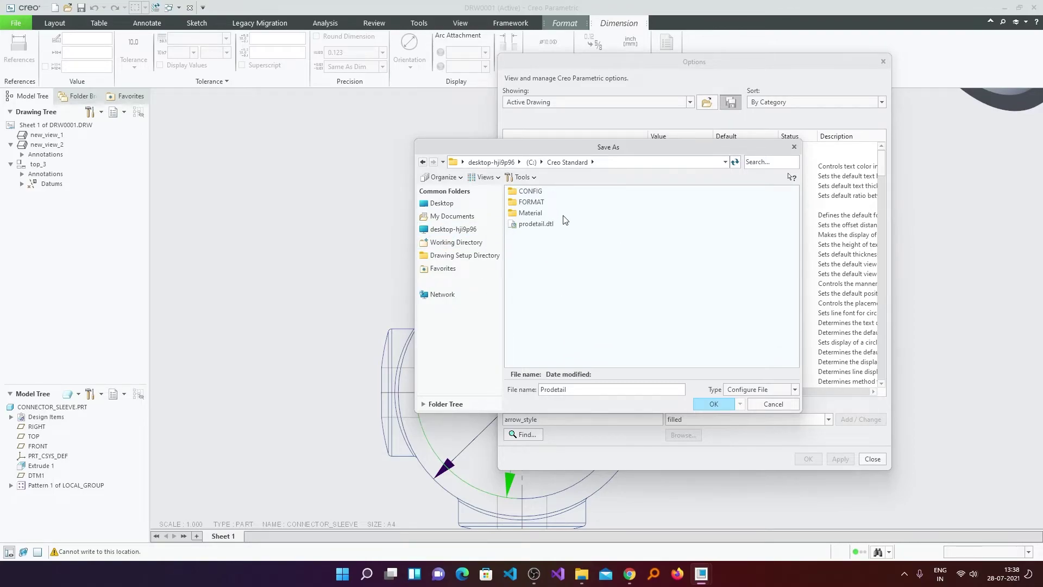
Create a new exaple folder, save Prodetail into it, and close Options
right_click(565, 220)
left_click(598, 284)
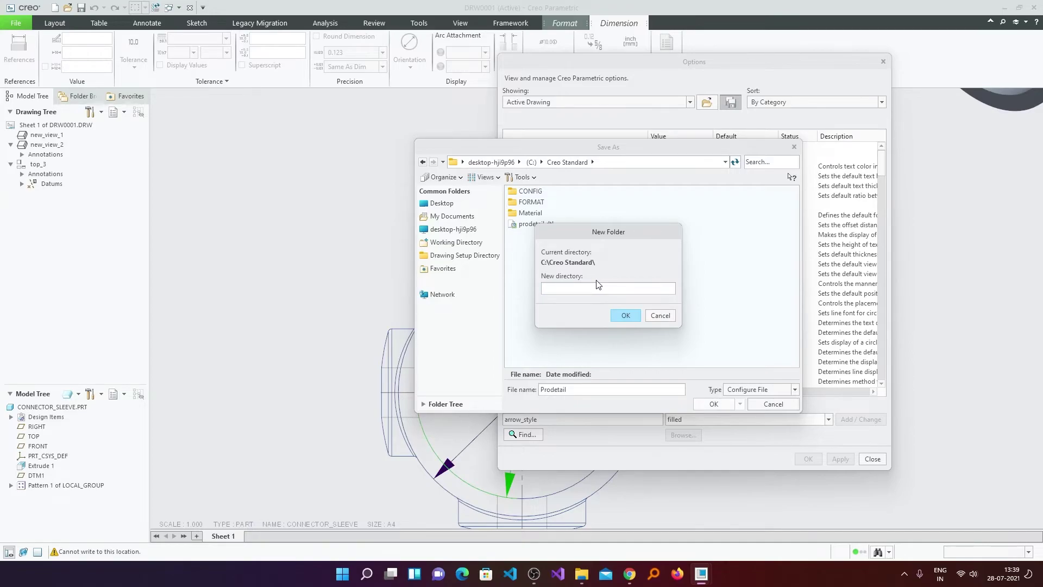
type("exaple")
key("Return")
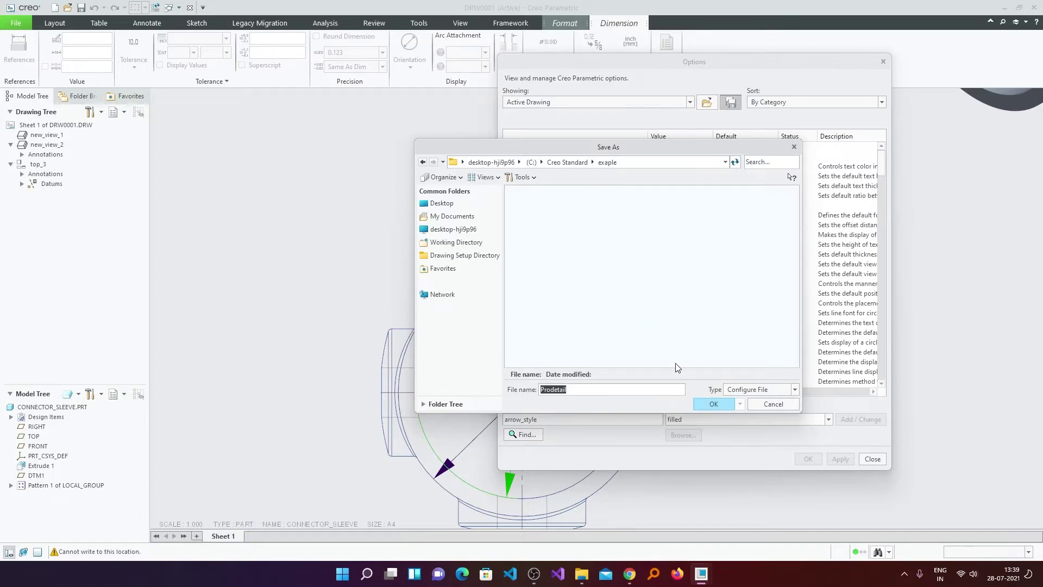
left_click(712, 403)
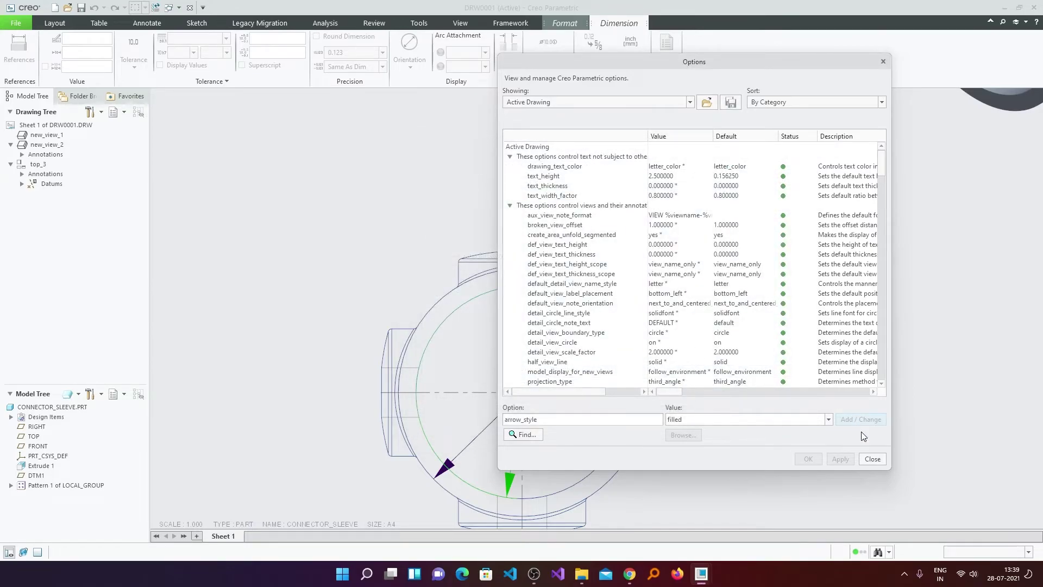
left_click(872, 459)
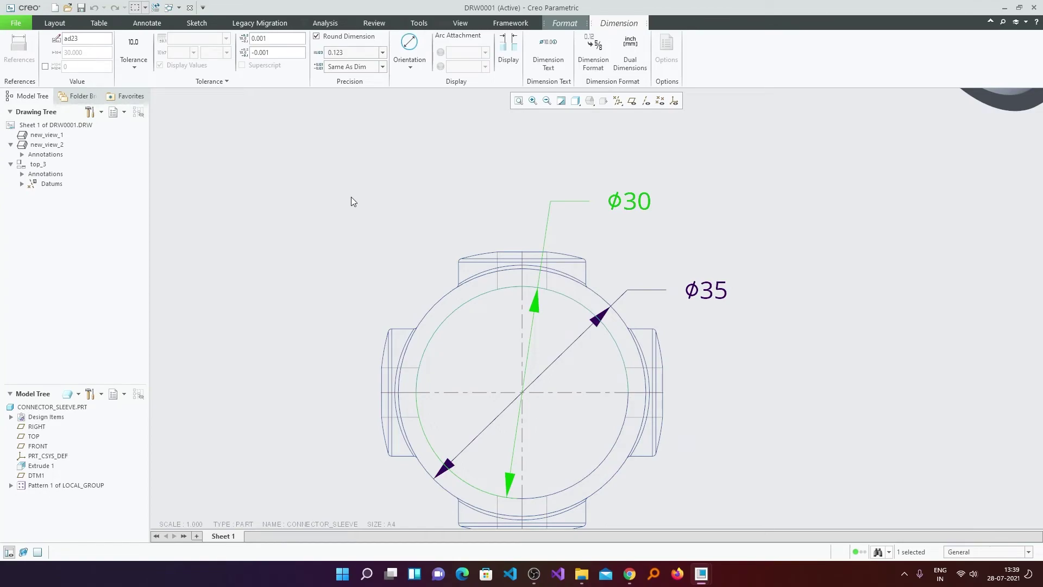
Open the Configuration Editor in Creo Options and inspect the existing drawing_setup_file value
left_click(11, 25)
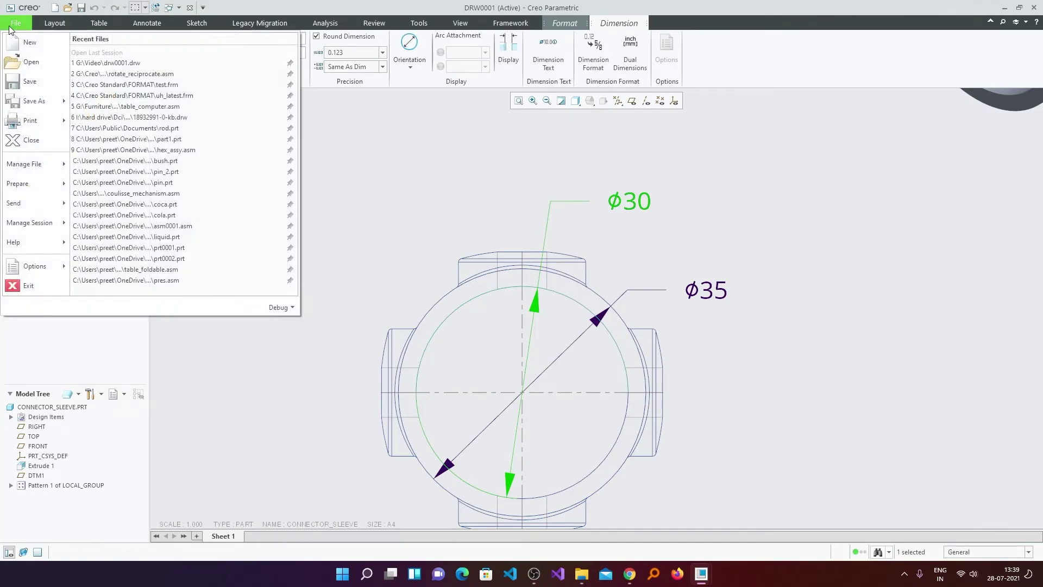
left_click(34, 267)
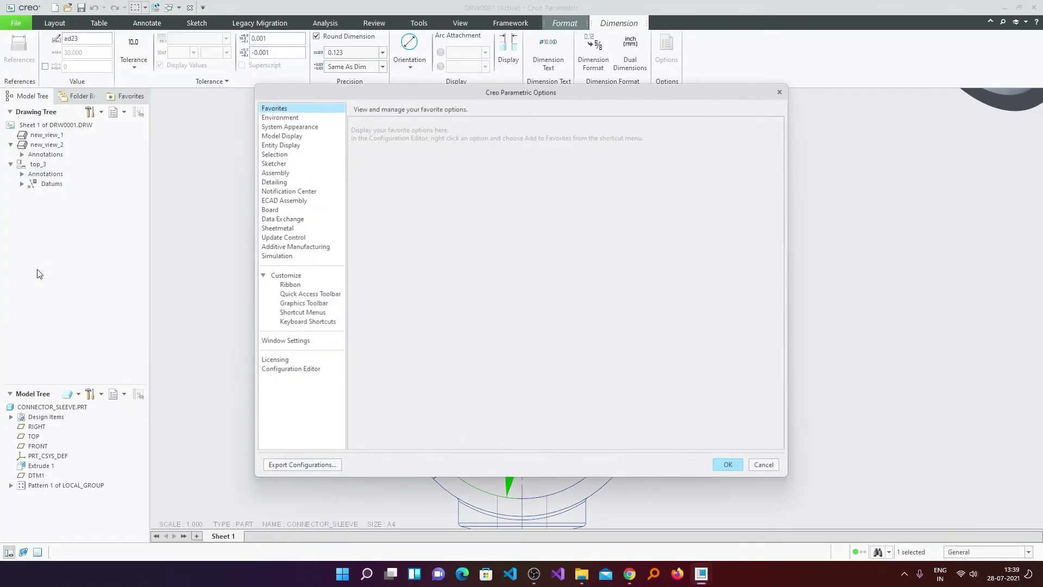
left_click(294, 369)
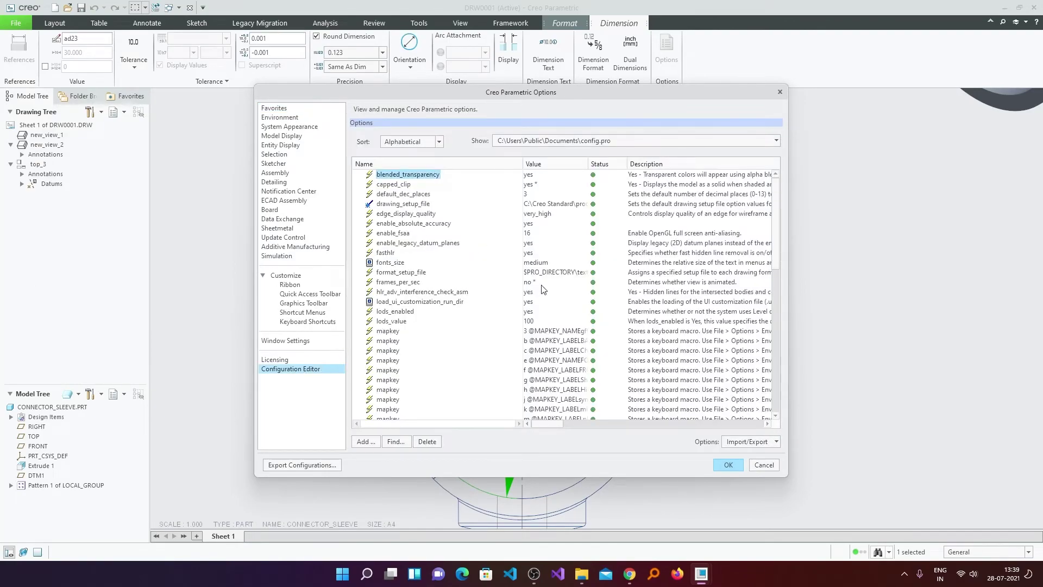
left_click_drag(382, 90, 528, 86)
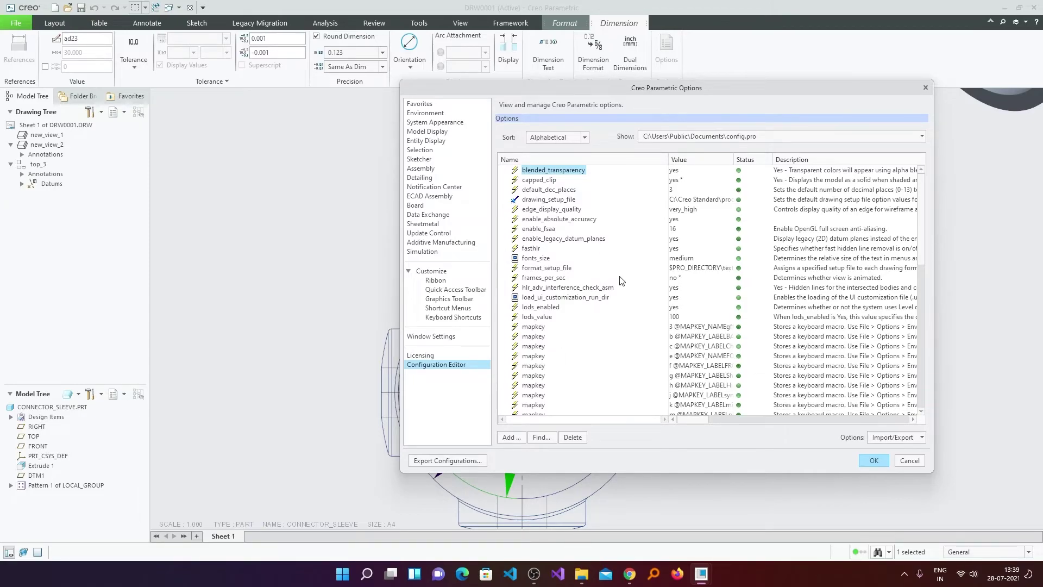
left_click(546, 200)
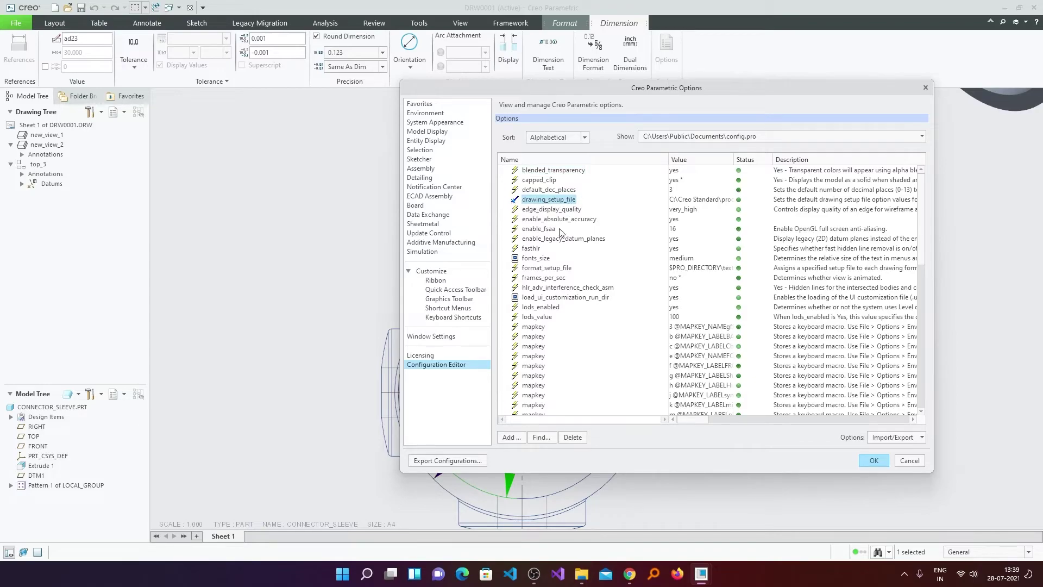
left_click_drag(733, 159, 759, 159)
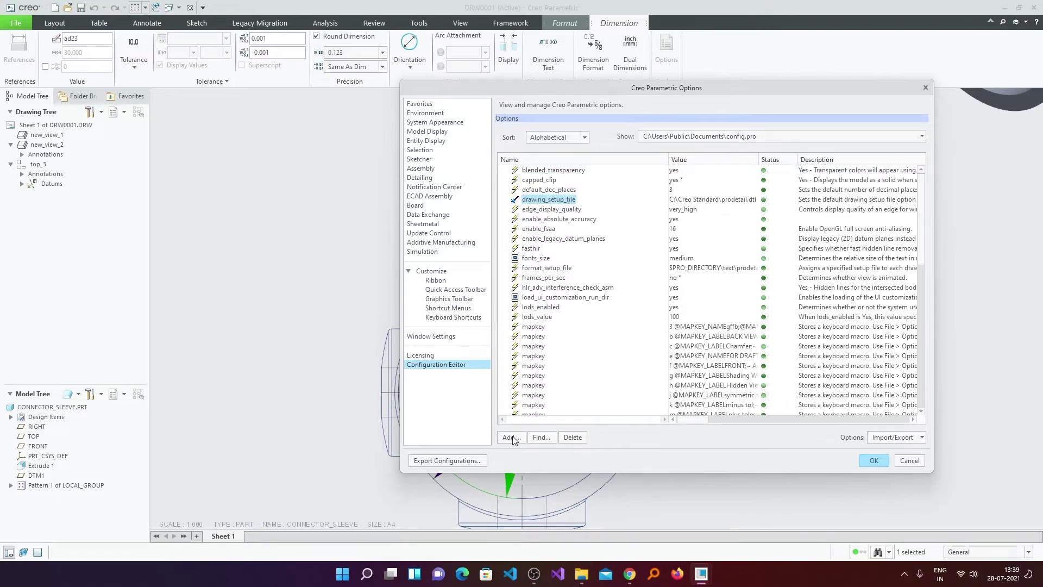
Add drawing_setup_file pointing to C:\Creo Standard\exaple\Prodetail.dtl
left_click(512, 438)
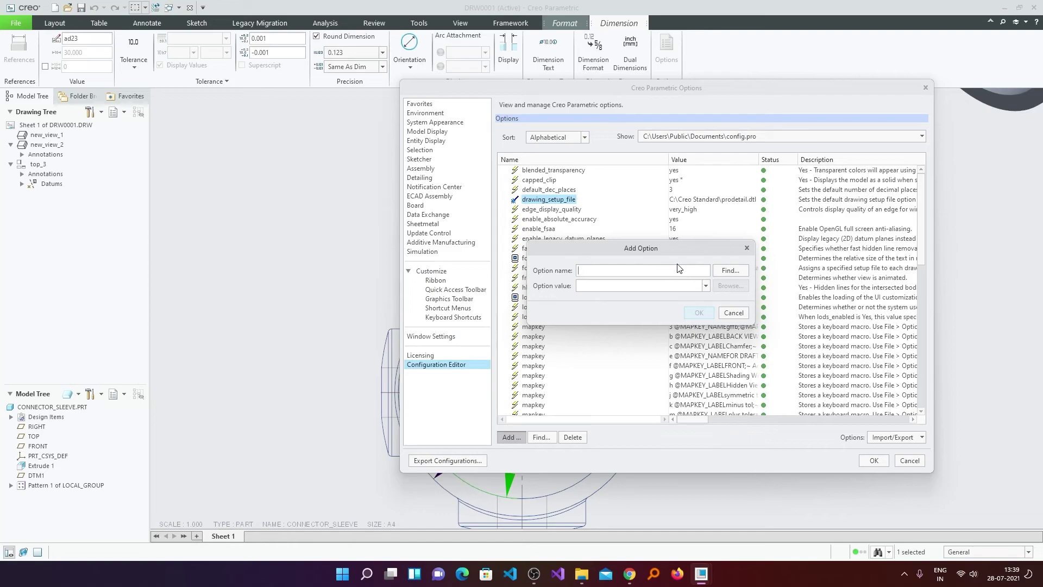
type("dr")
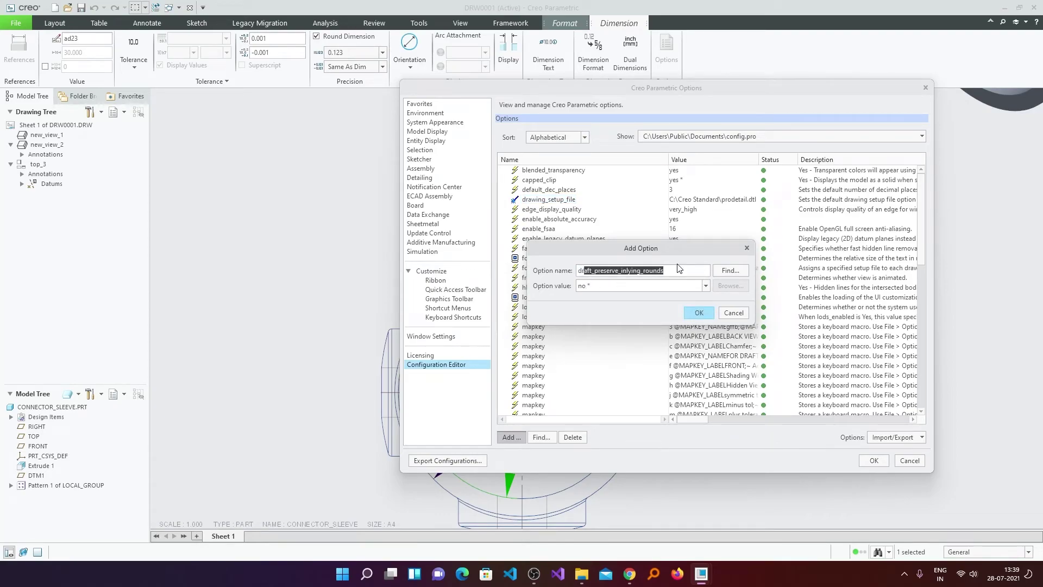
type("awing")
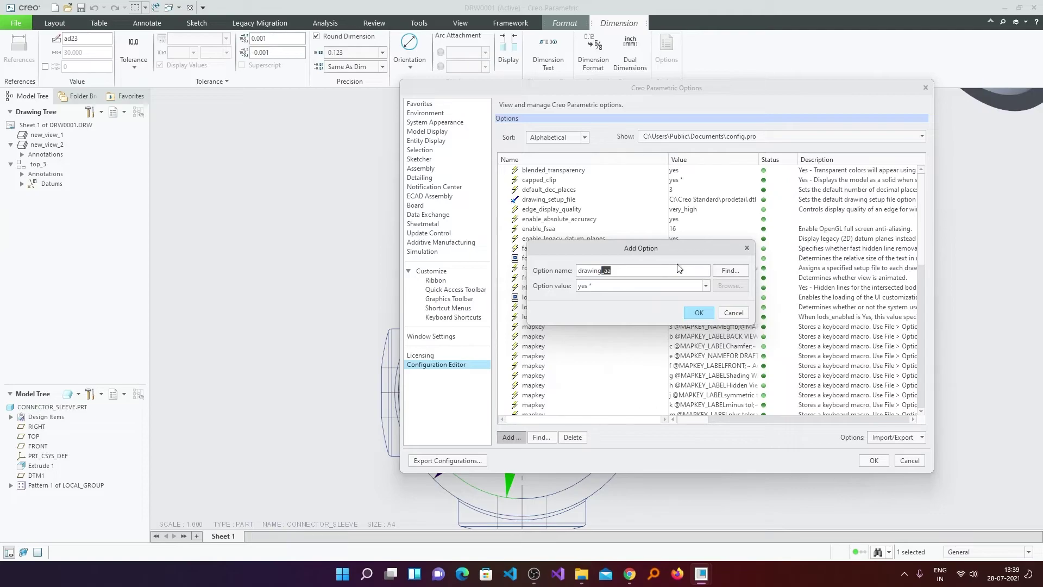
type("_setup_file")
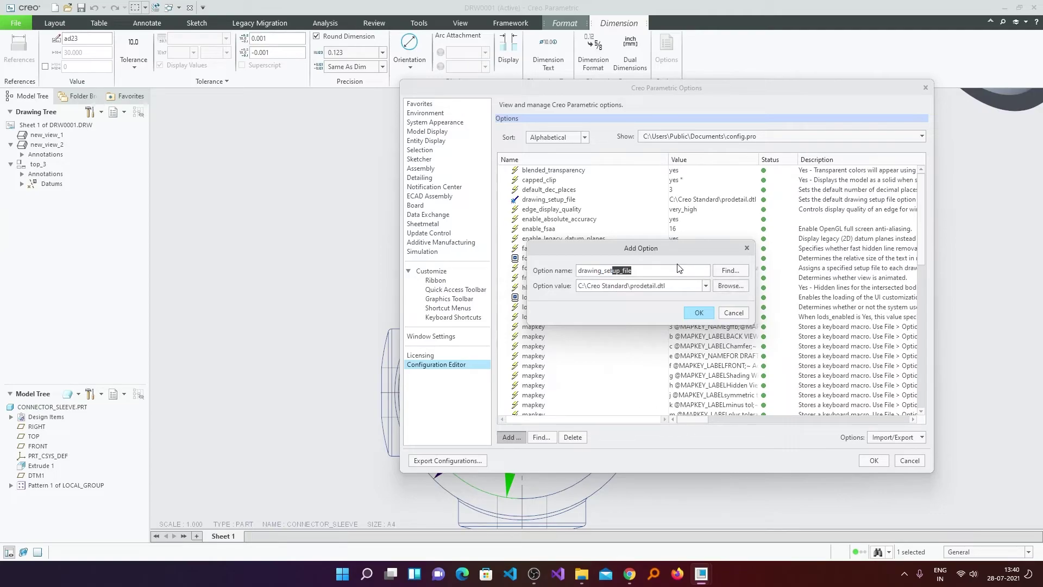
left_click(734, 287)
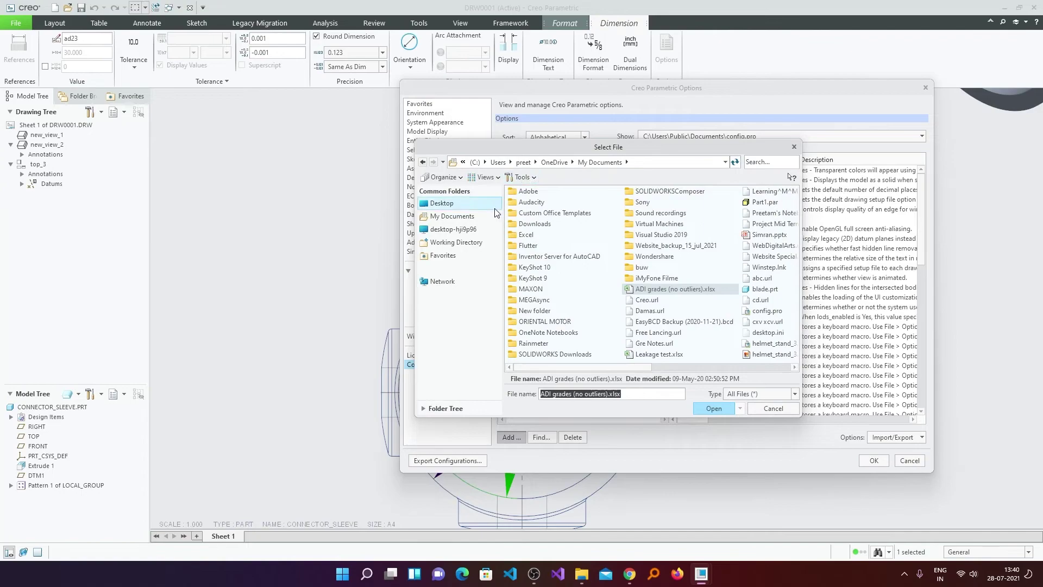
left_click(452, 230)
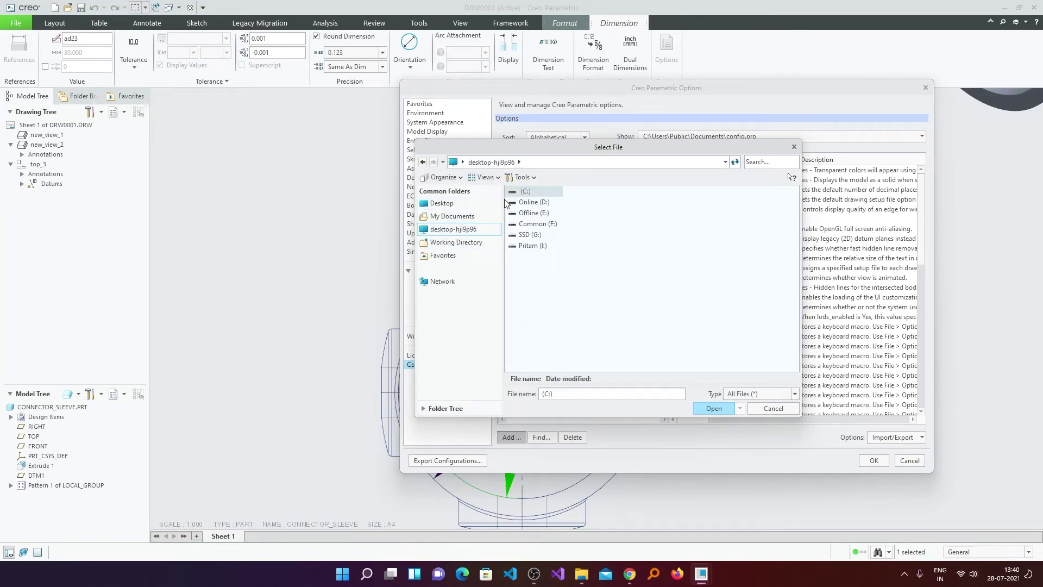
double_click(523, 193)
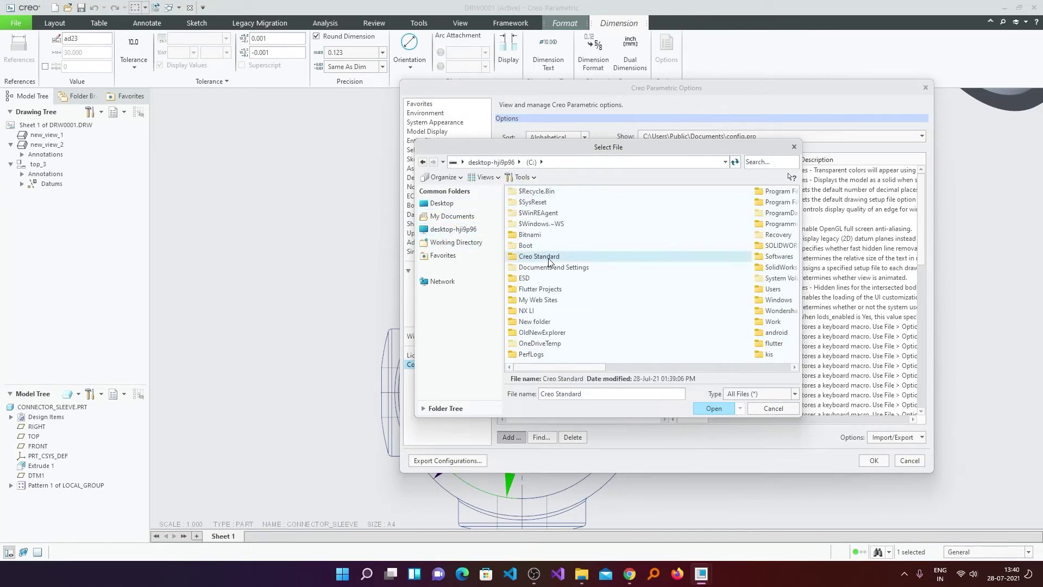
double_click(546, 257)
double_click(535, 224)
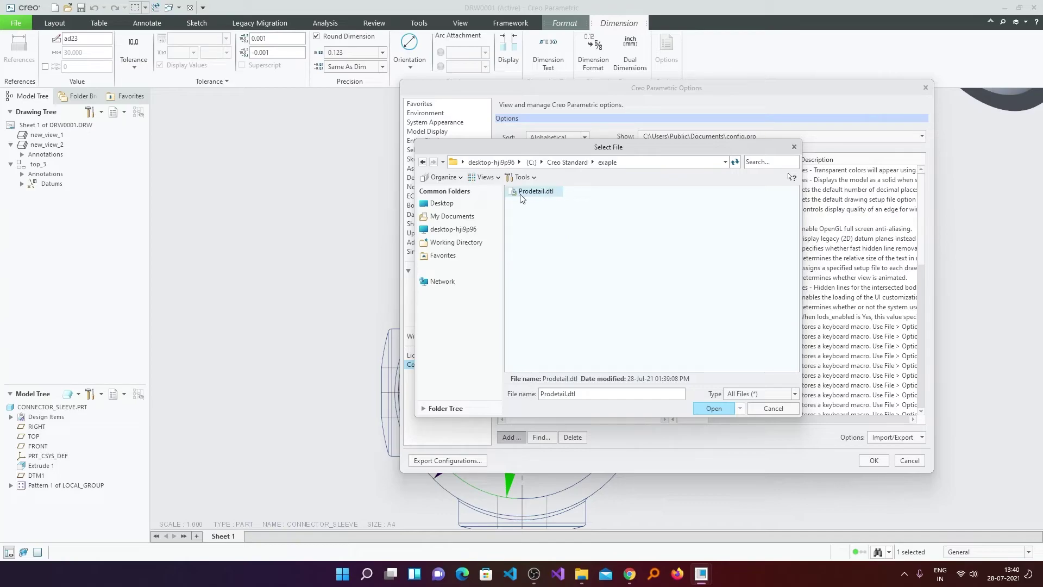
double_click(538, 191)
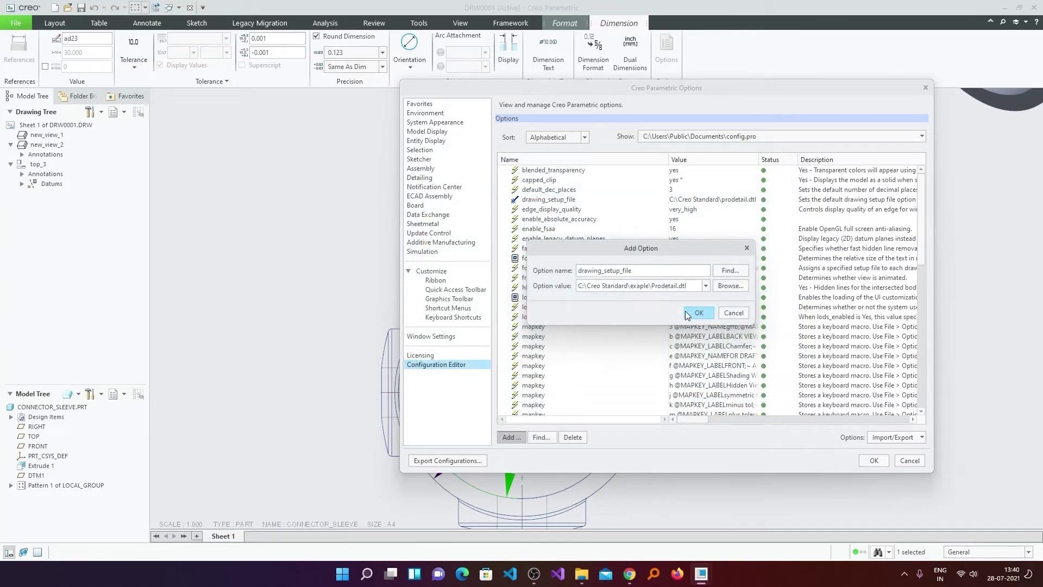
left_click(698, 312)
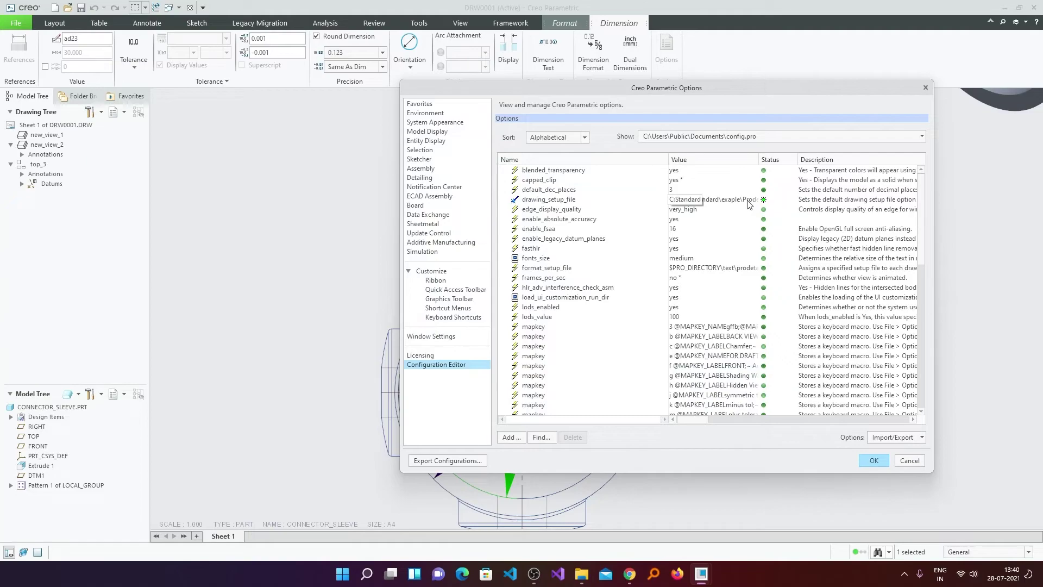
Export the configuration as config.pro to Public Documents and close the Options dialog
left_click(447, 461)
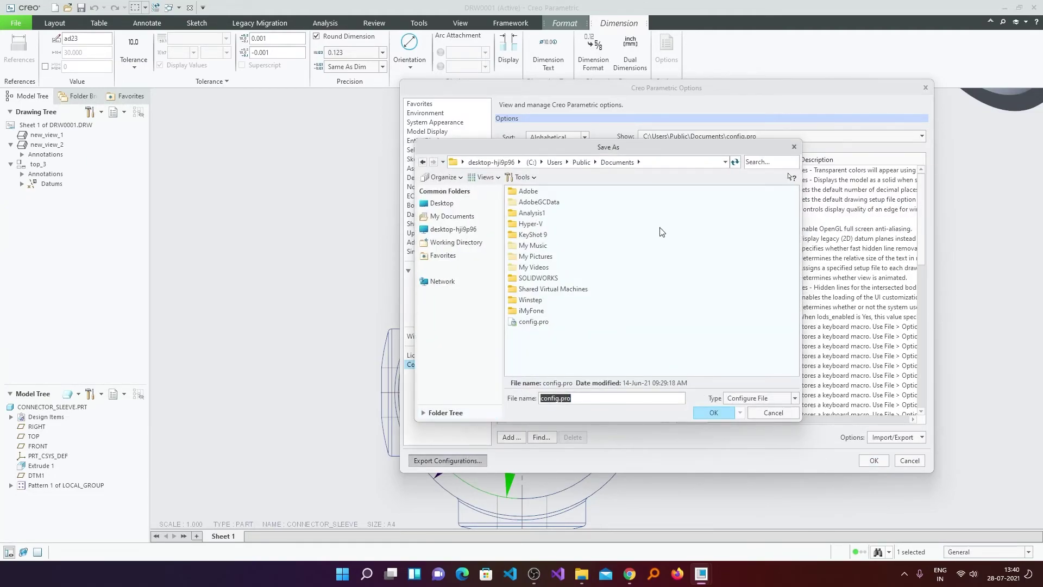
left_click(713, 414)
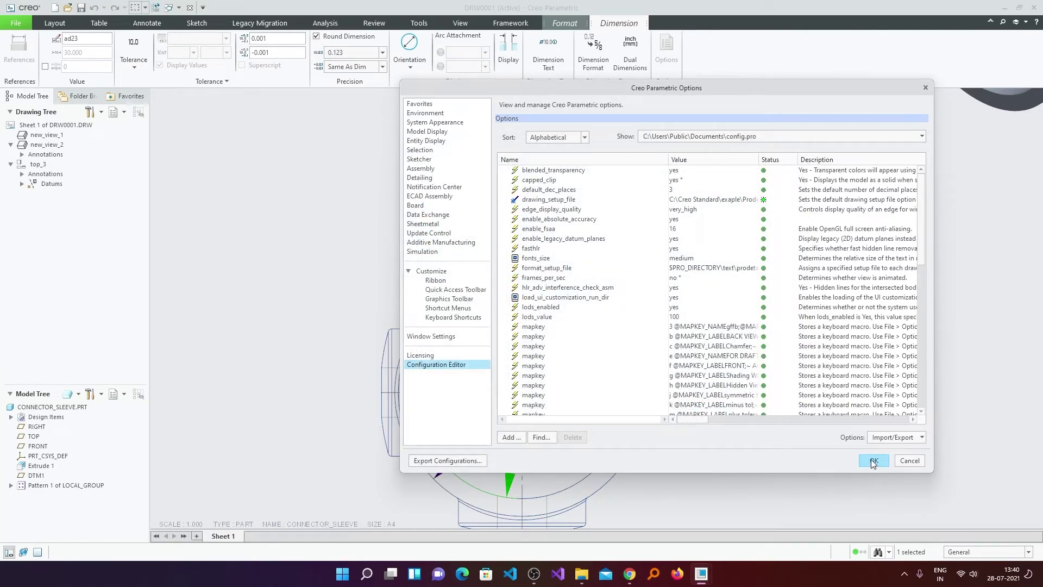
left_click(873, 461)
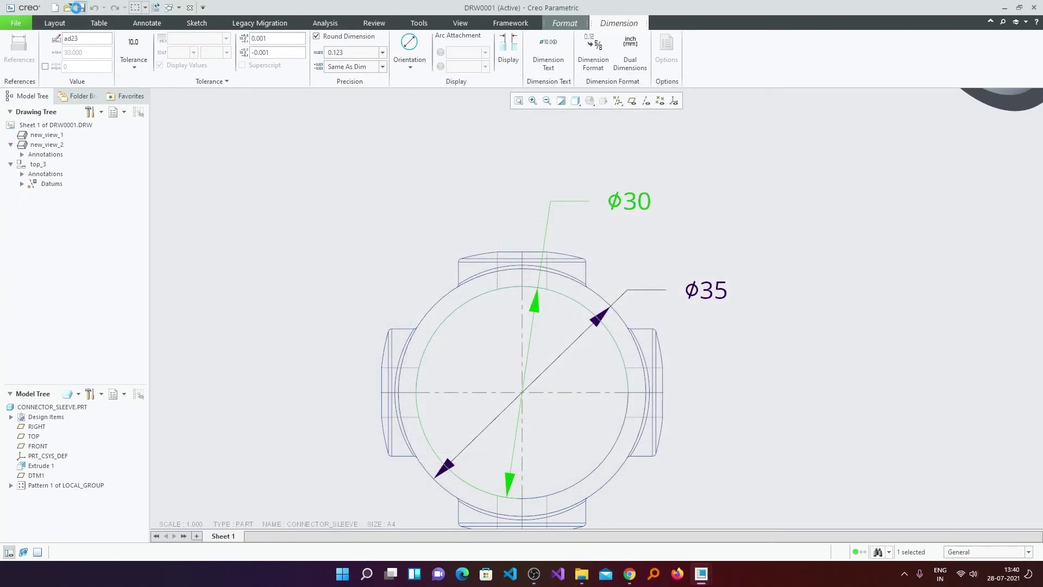
left_click(465, 26)
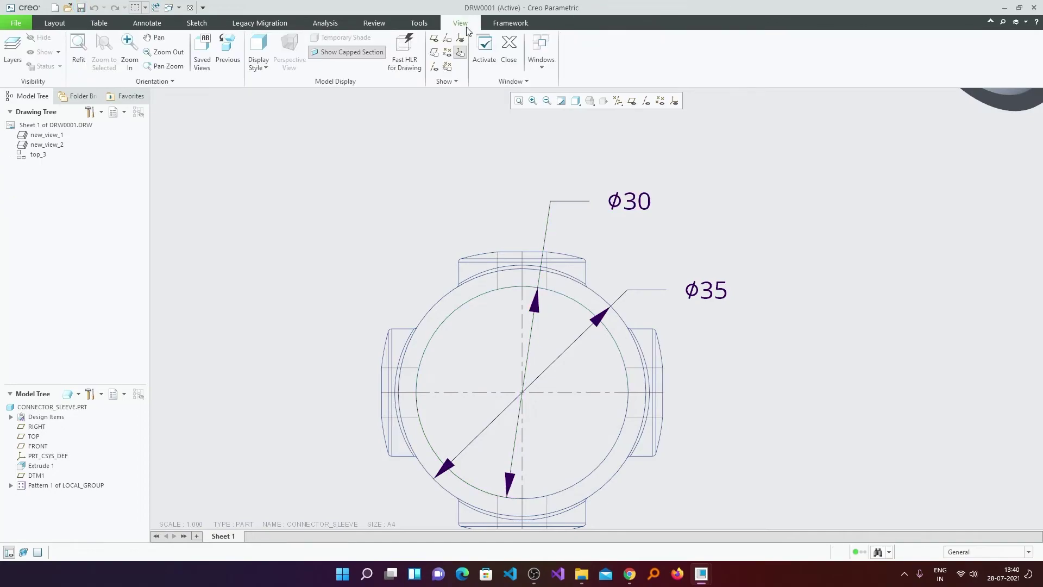
Close the drawing window and exit Creo Parametric, confirming the quit
left_click(508, 49)
left_click(18, 23)
left_click(55, 285)
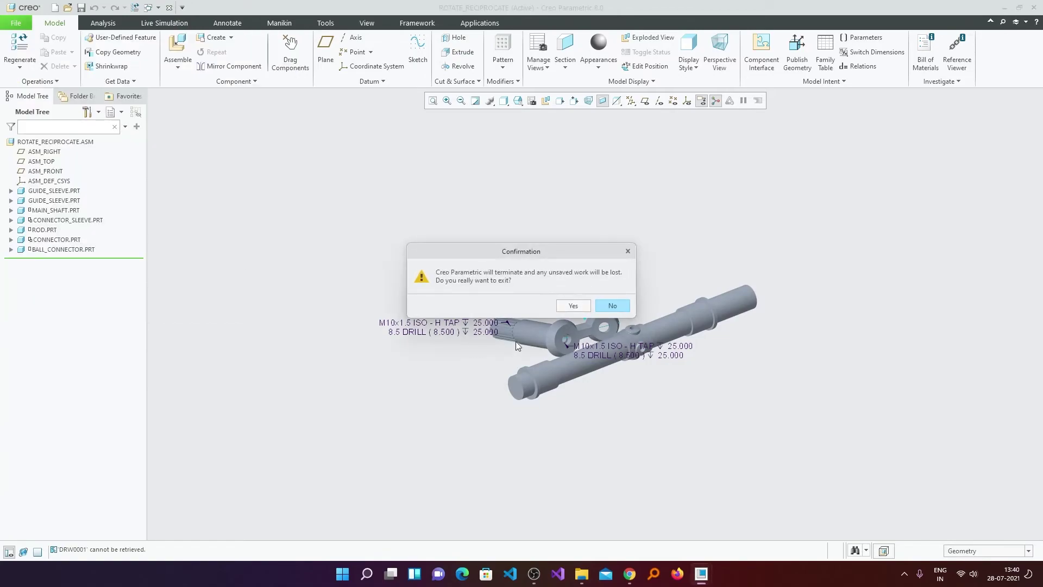
left_click(573, 306)
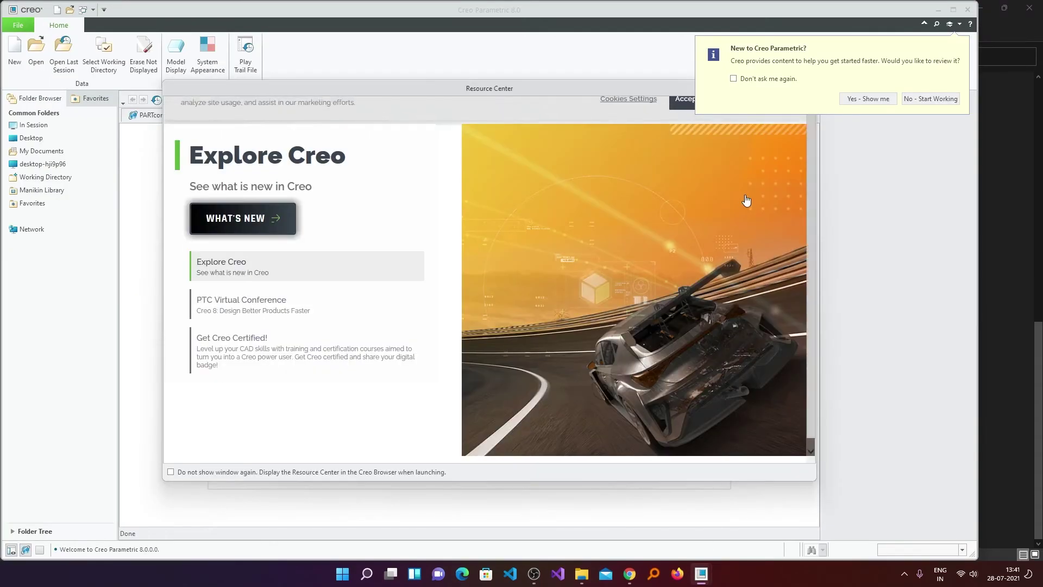
After relaunching, dismiss the new-user prompt, Resource Center welcome page and embedded browser
left_click(931, 98)
left_click(953, 10)
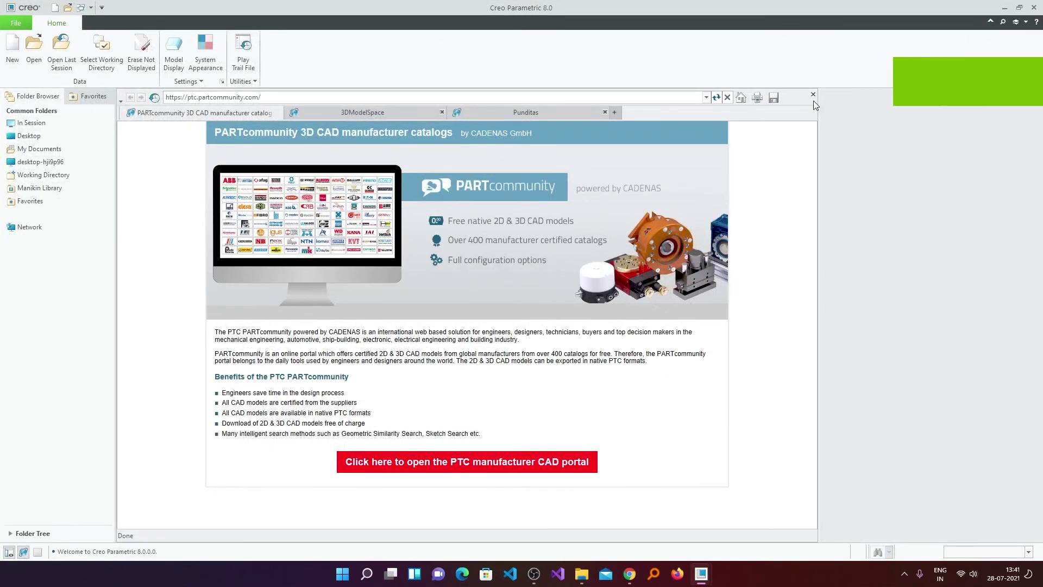
left_click(813, 96)
Reopen the rotate_reciprocate assembly, then the drw0001 drawing from Recent Files
left_click(16, 25)
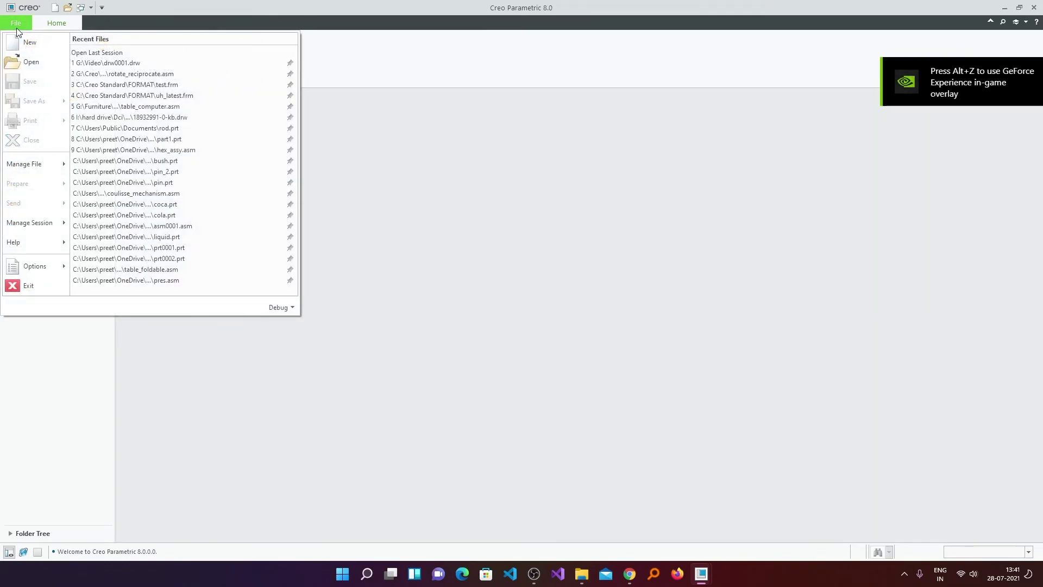
left_click(109, 75)
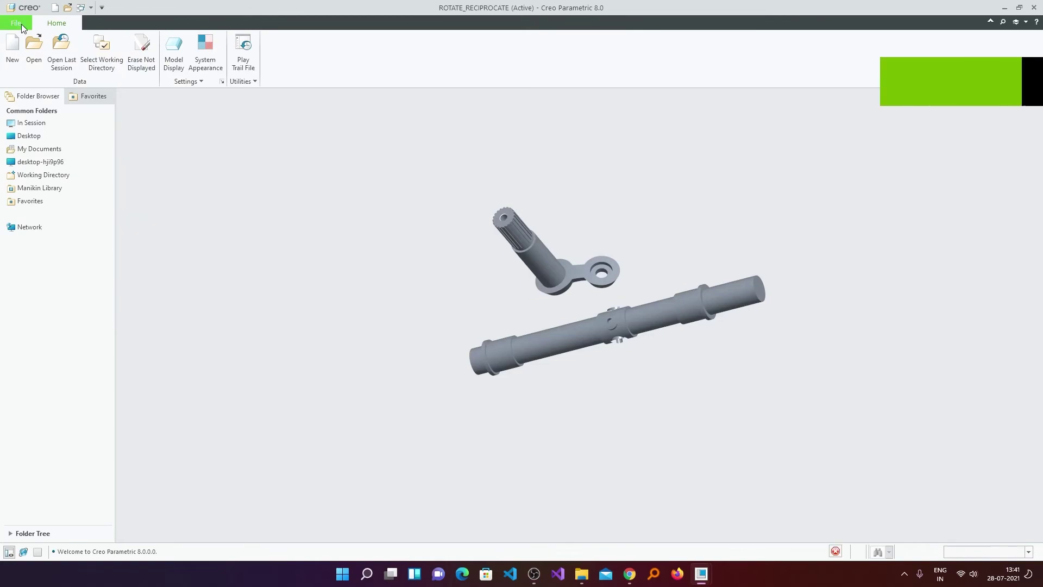
left_click(21, 26)
left_click(17, 23)
left_click(91, 63)
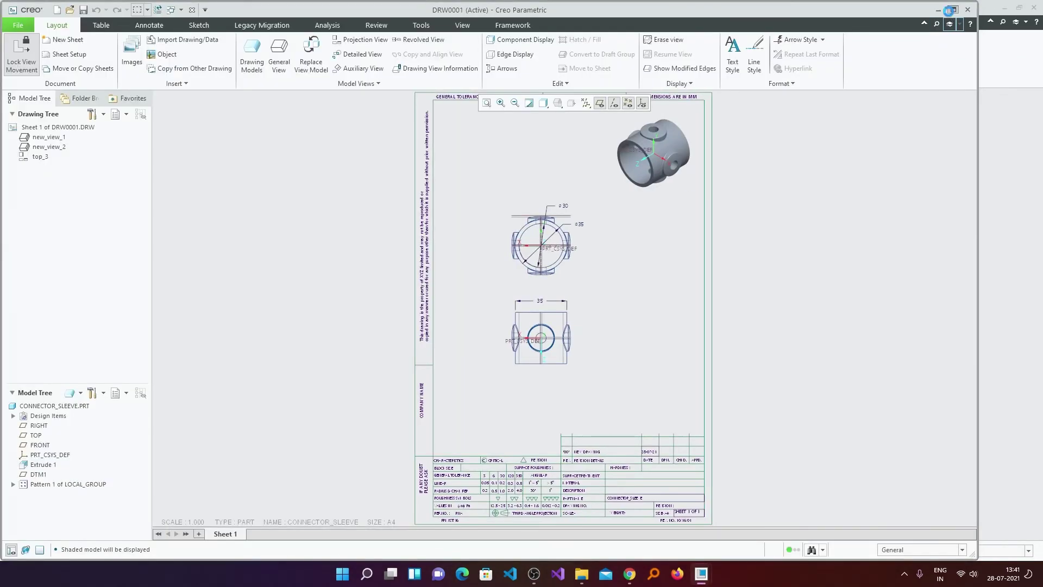
Maximize the drw0001 window and open the Datum Display Filters to hide datum planes
left_click(952, 10)
left_click(618, 102)
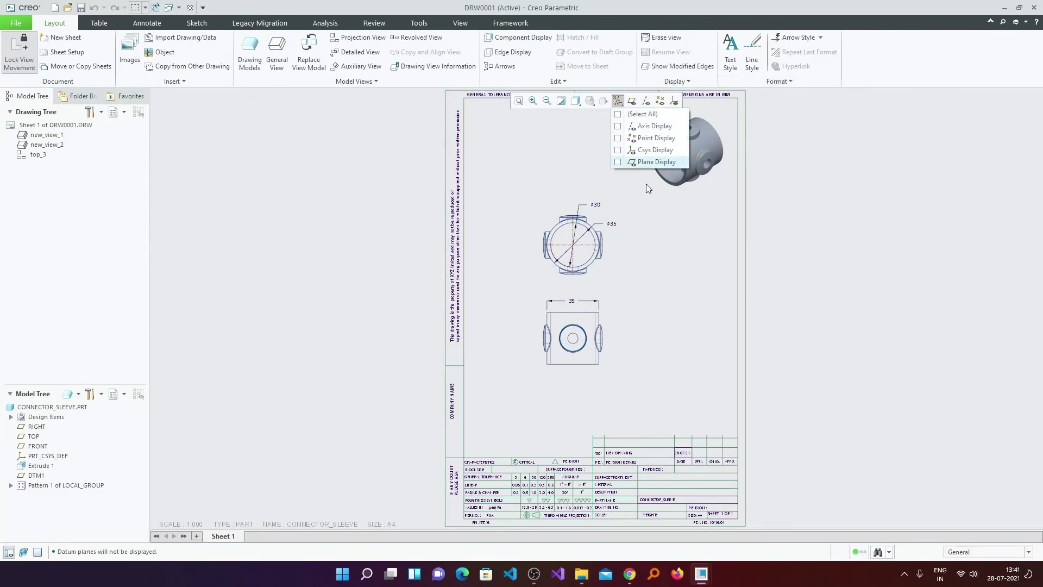
scroll(602, 213, "up", 6)
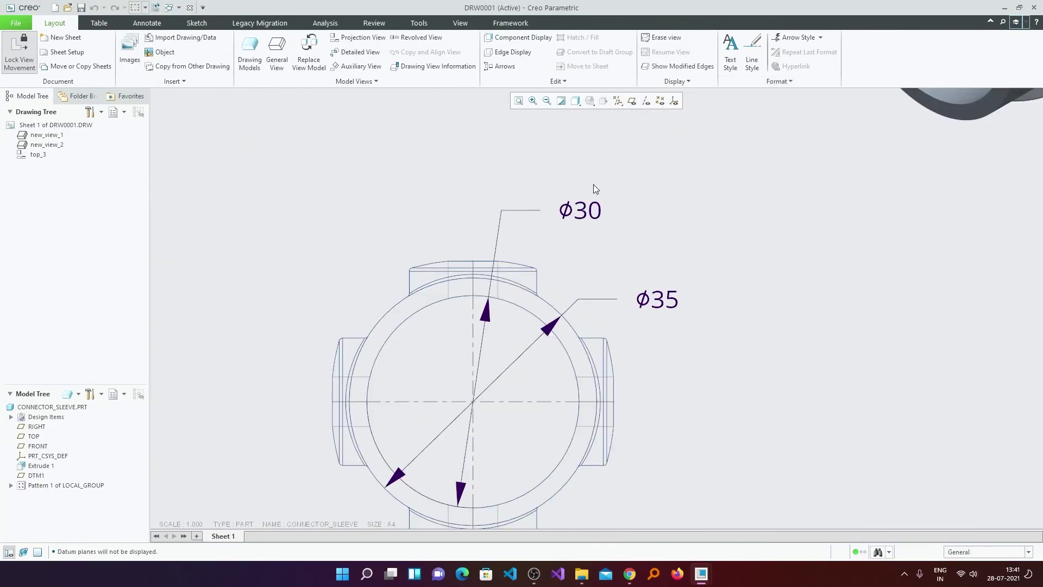